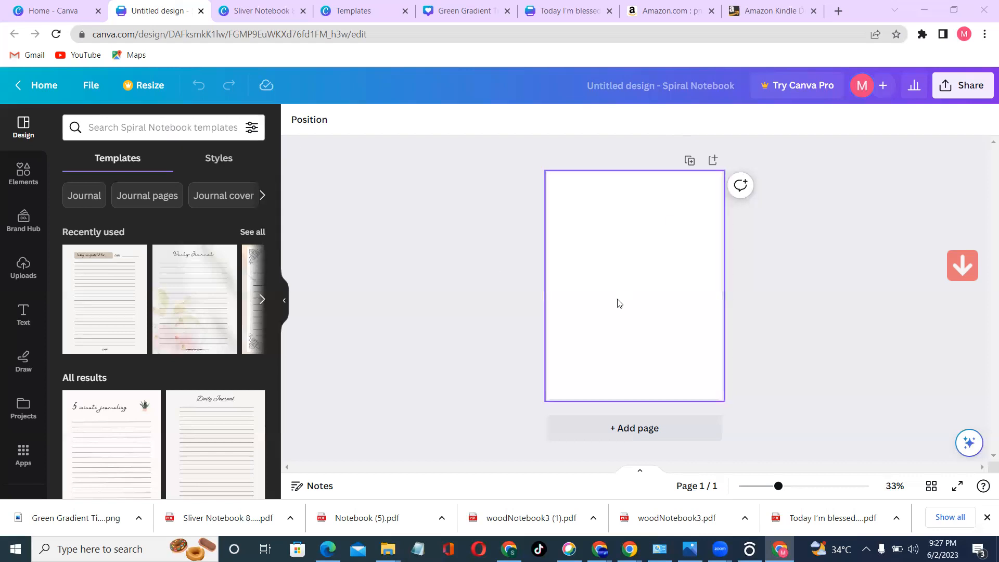
Show the margins on the blank spiral notebook page
click(639, 264)
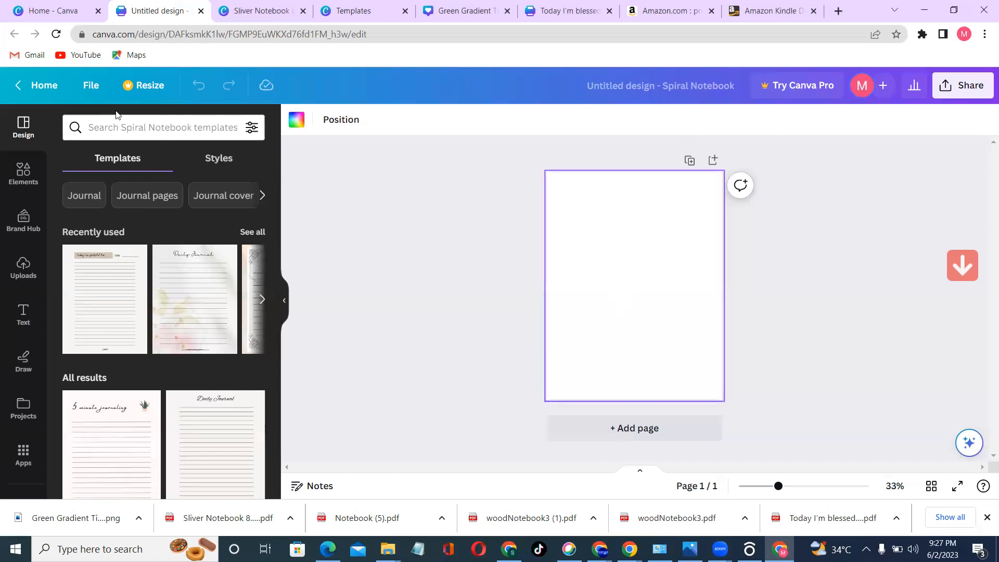
click(93, 85)
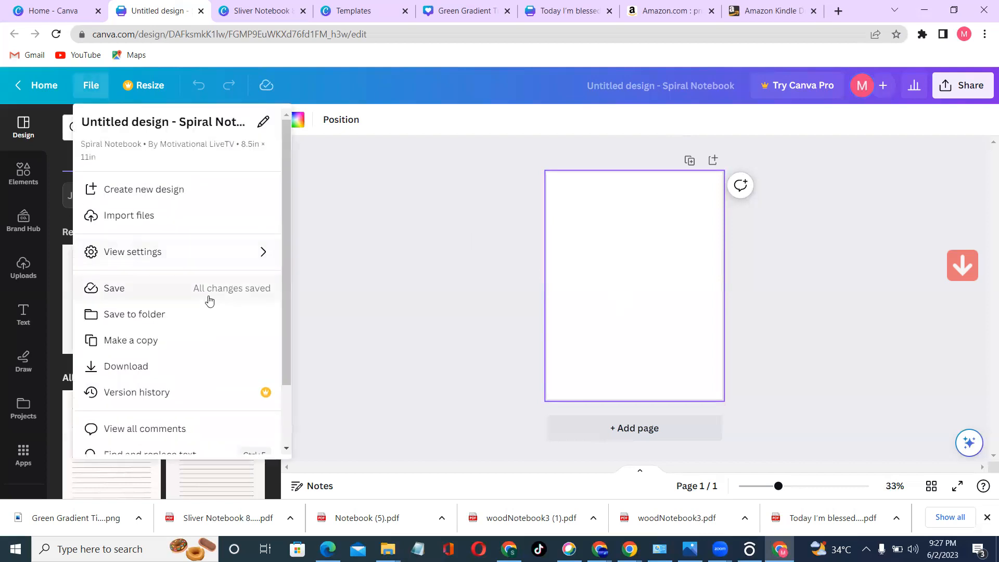
mouse_move(202, 256)
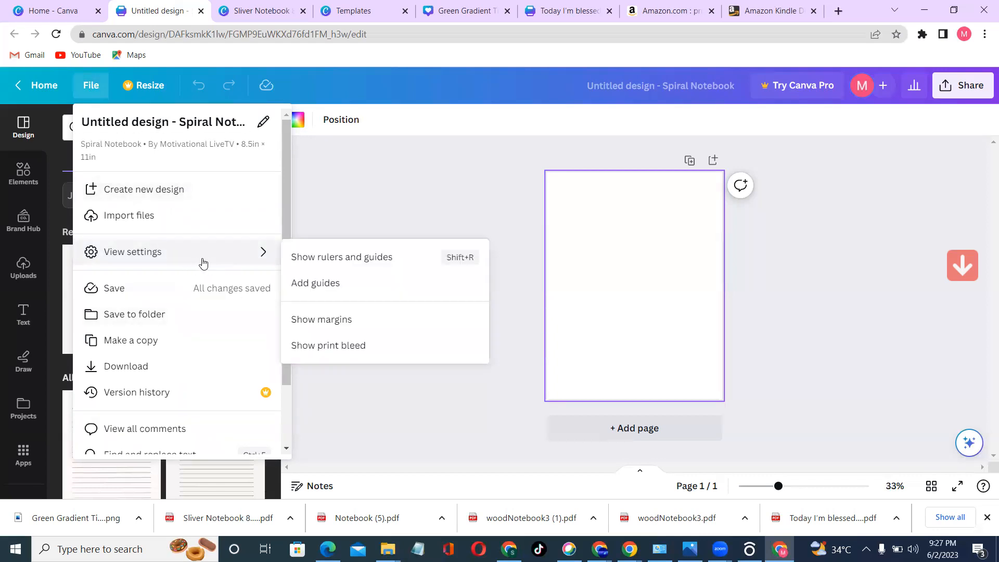
click(370, 325)
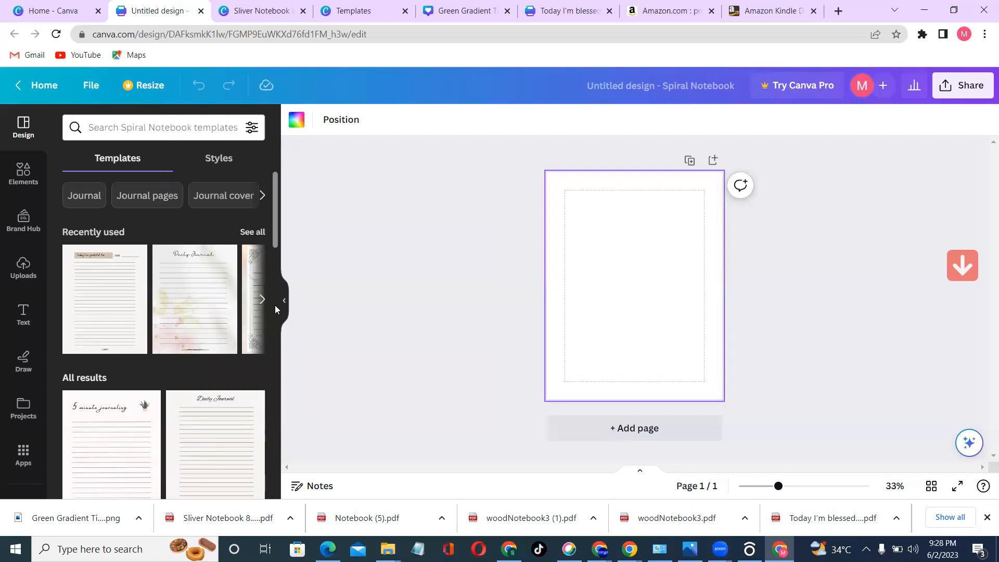
click(249, 235)
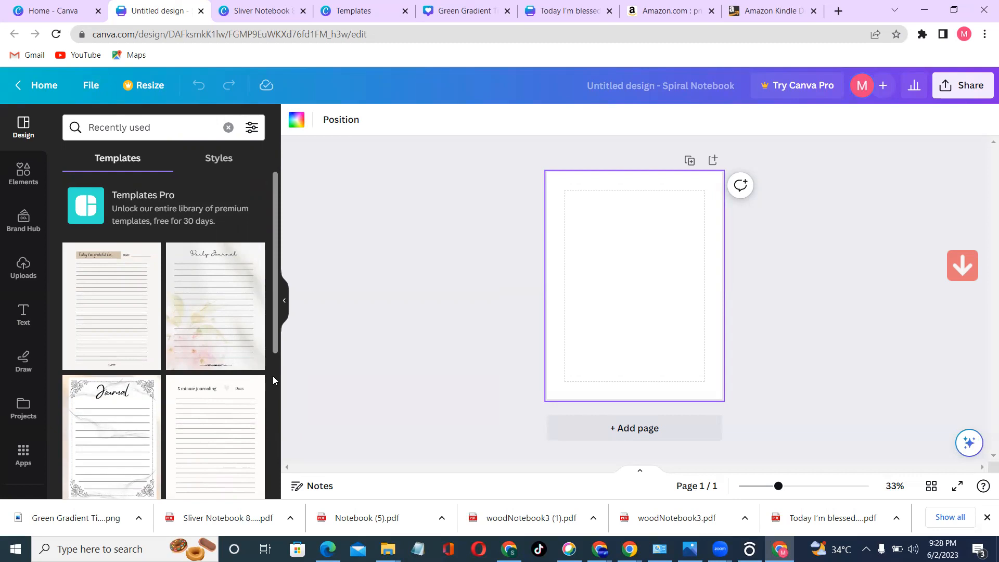
scroll(272, 376, down, 5)
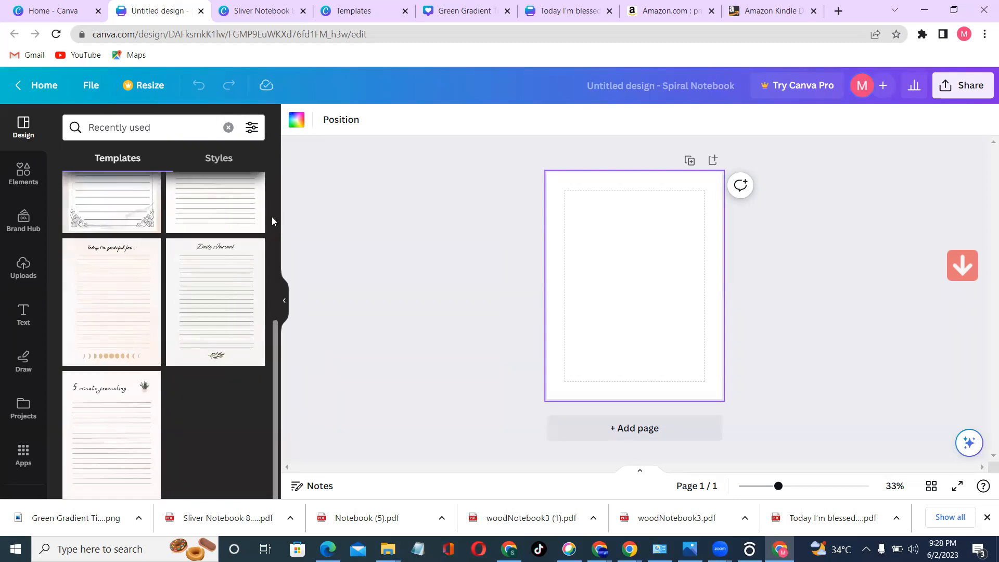
scroll(273, 224, up, 5)
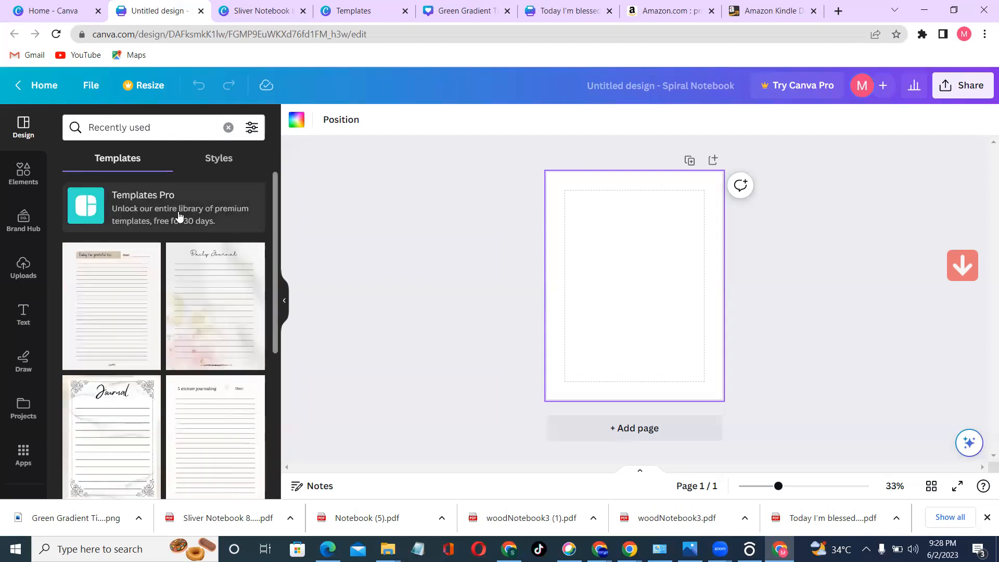
Add a straight line near the top of the page and stretch it level from the left margin to the right margin
click(21, 177)
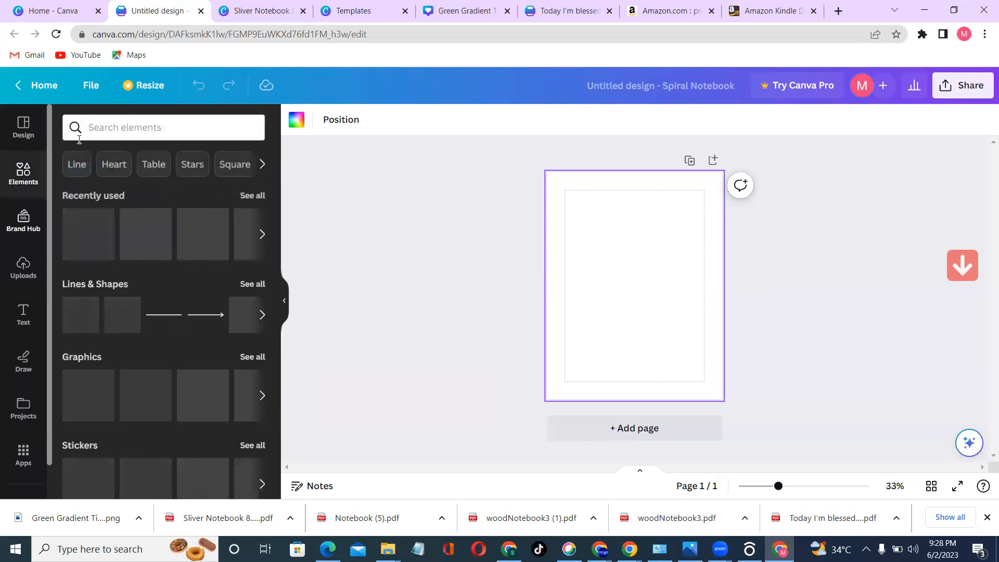
drag(152, 316, 623, 220)
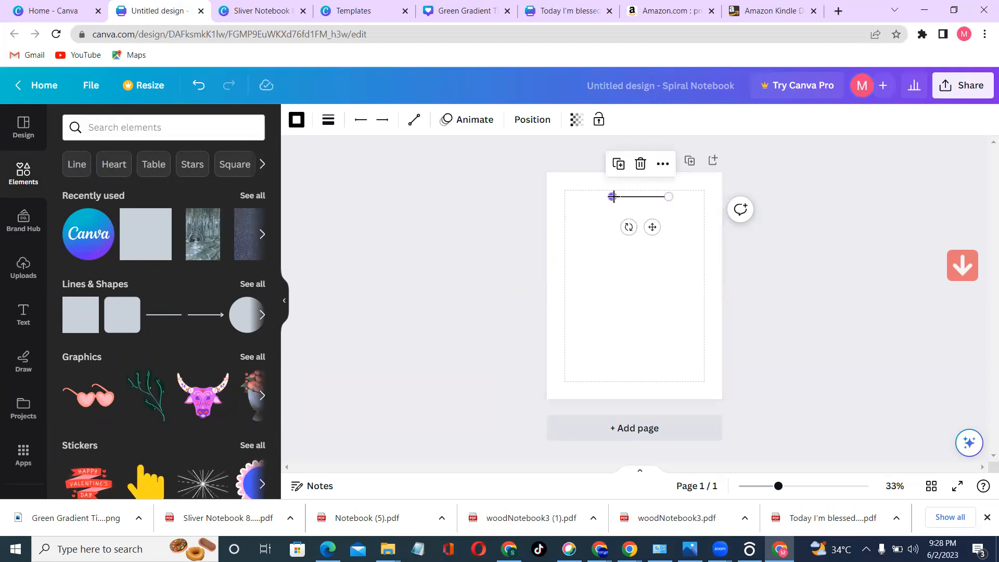
drag(612, 196, 566, 198)
drag(670, 201, 705, 204)
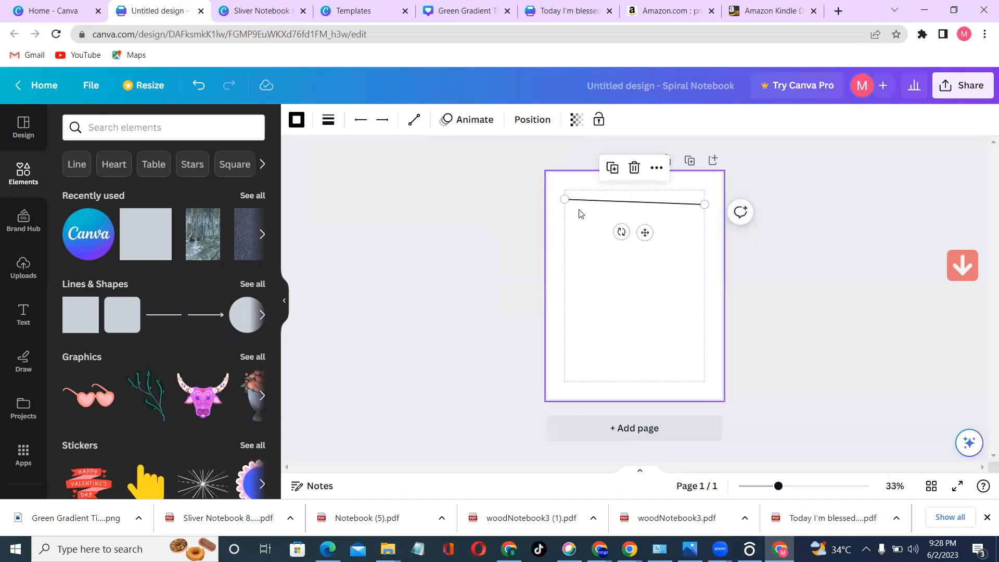
drag(564, 198, 561, 200)
click(719, 229)
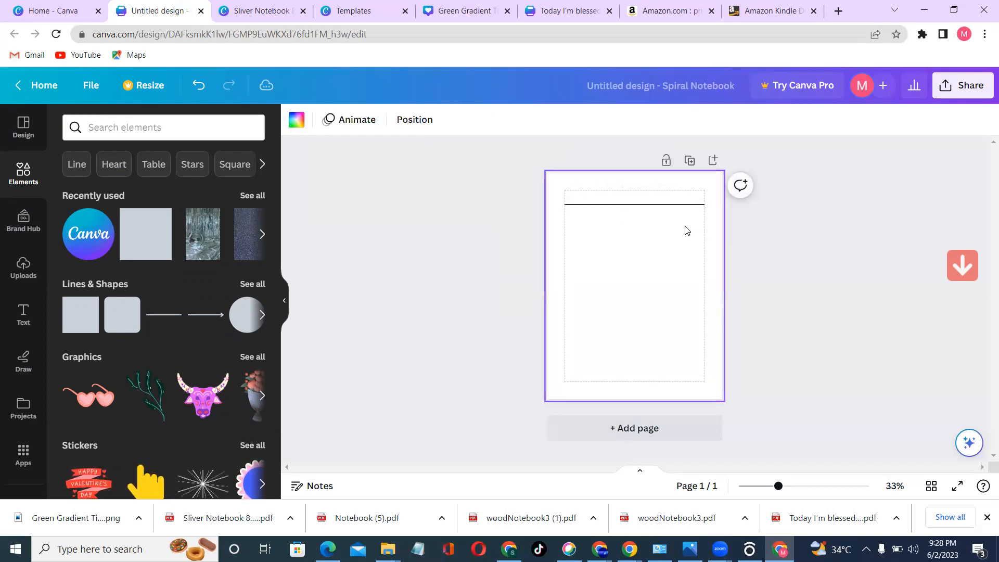
Copy the line and make about 24 duplicates of it, staggered down the page
right_click(670, 204)
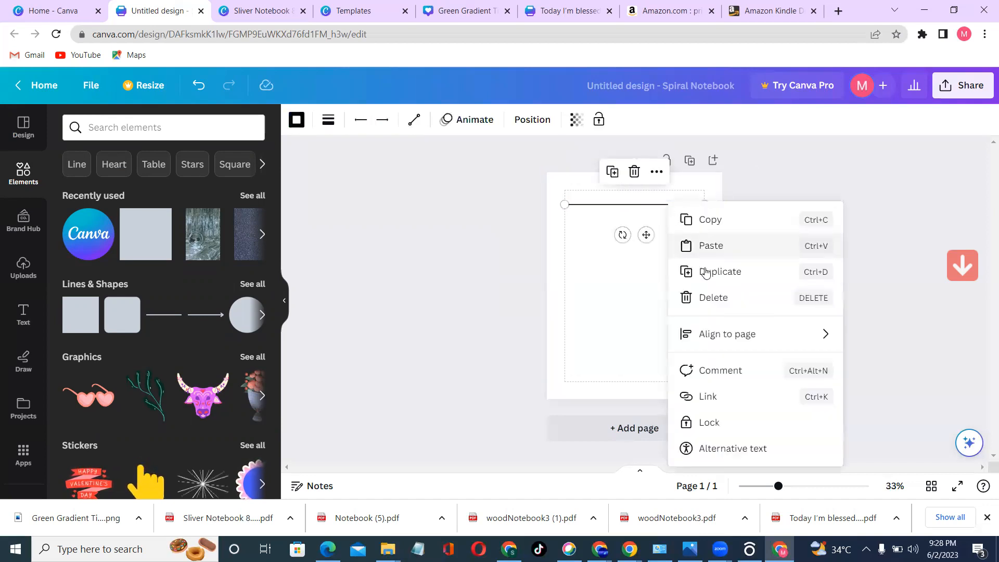
click(711, 220)
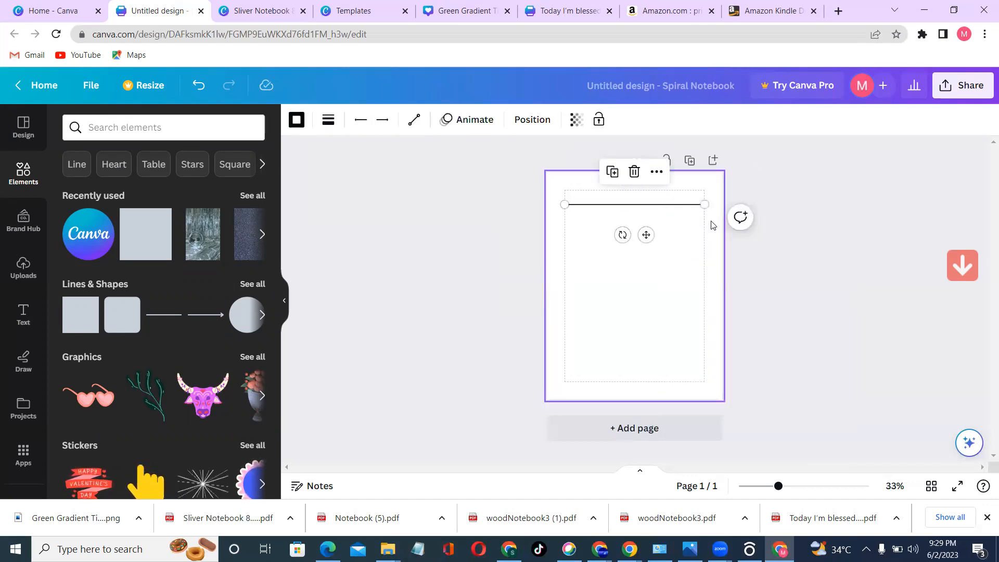
click(680, 231)
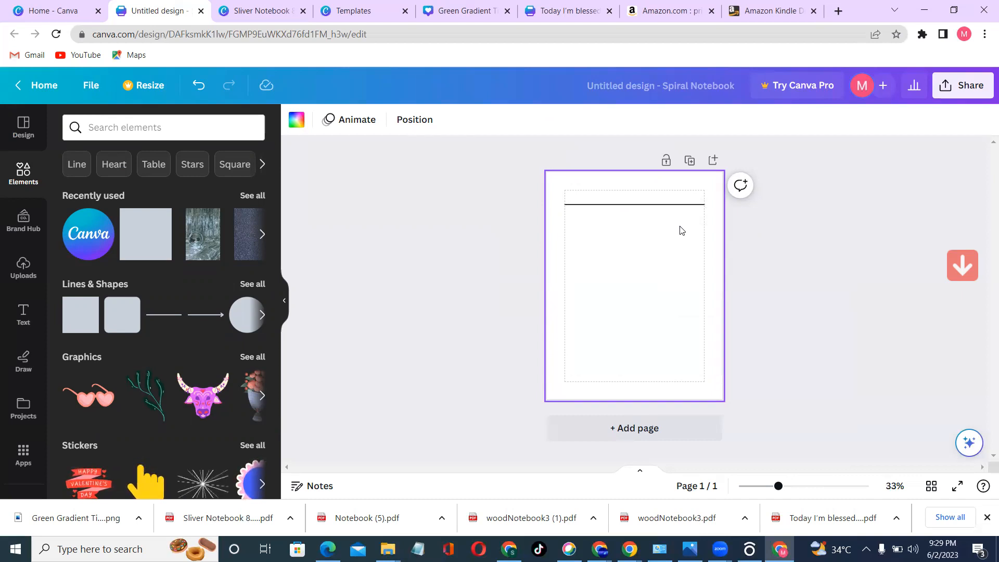
key(ctrl+v)
key(ctrl+v)
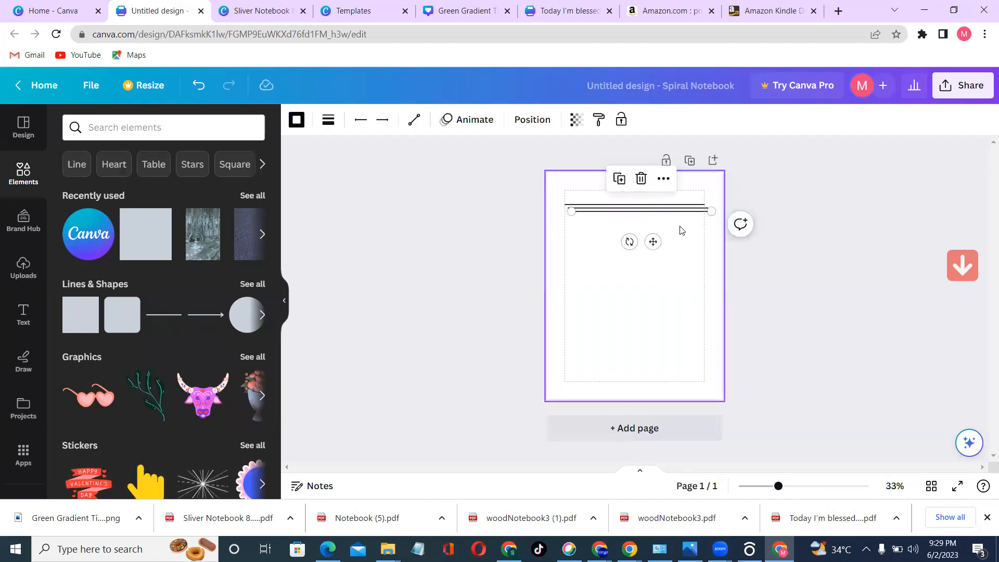
key(ctrl+v)
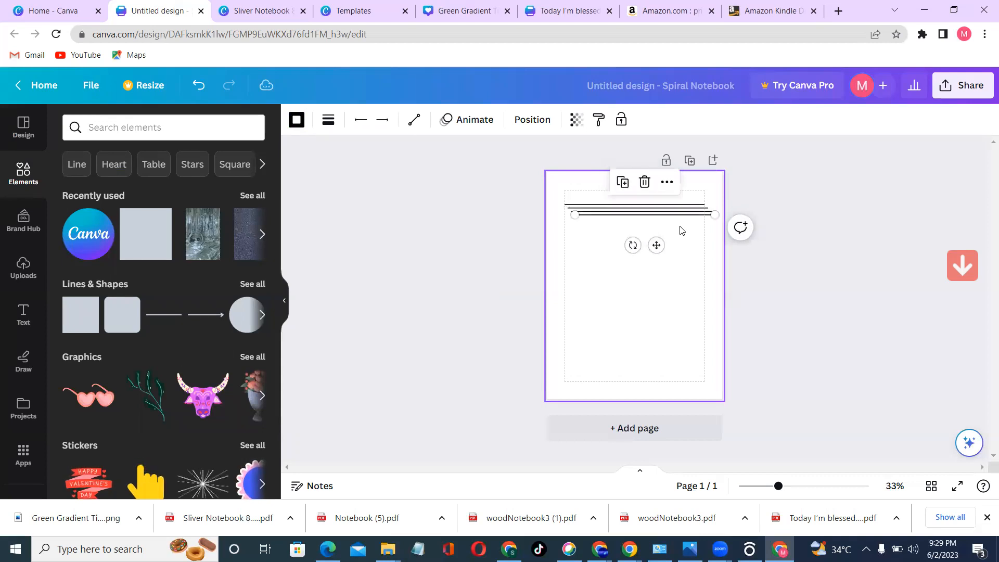
key(ctrl+v)
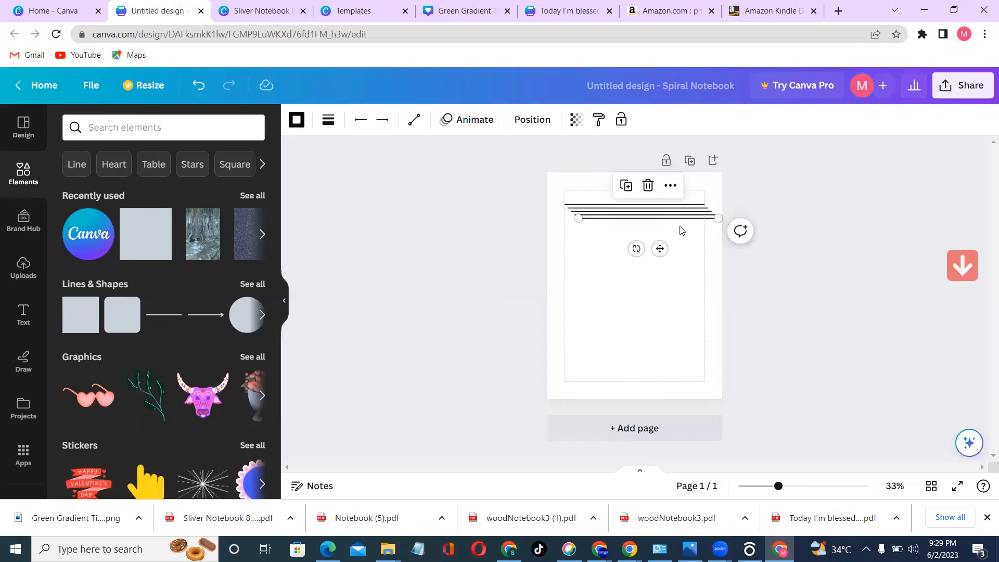
key(ctrl+v)
key(ctrl+v)
key(ctrl+v)
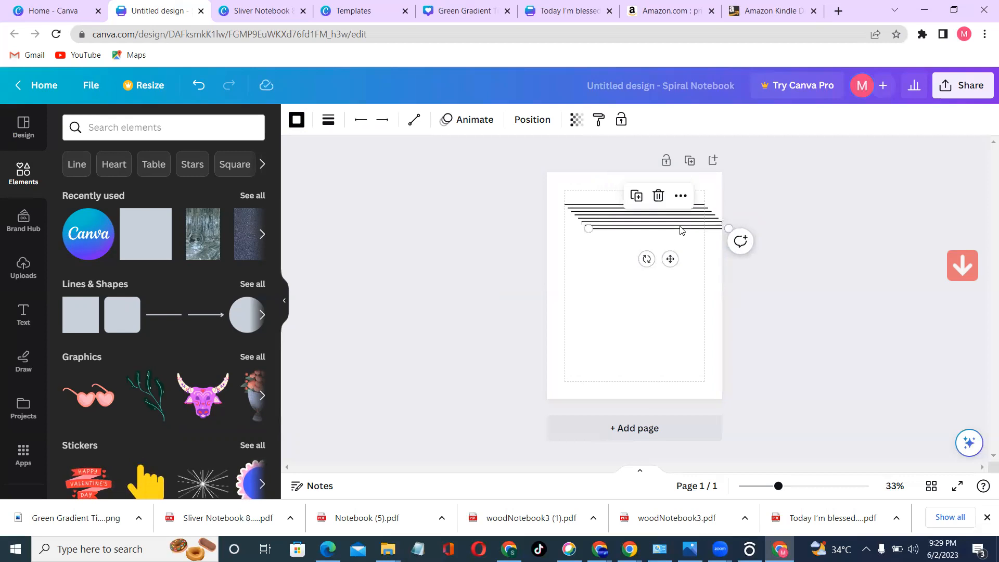
key(ctrl+v)
key(ctrl+v)
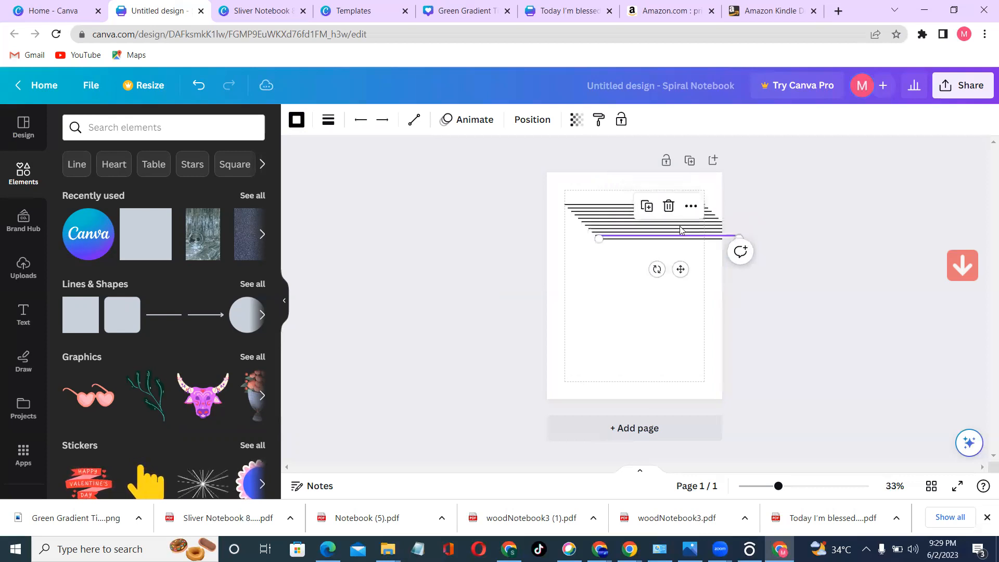
key(ctrl+v)
key(ctrl+v)
key(ctrl+v)
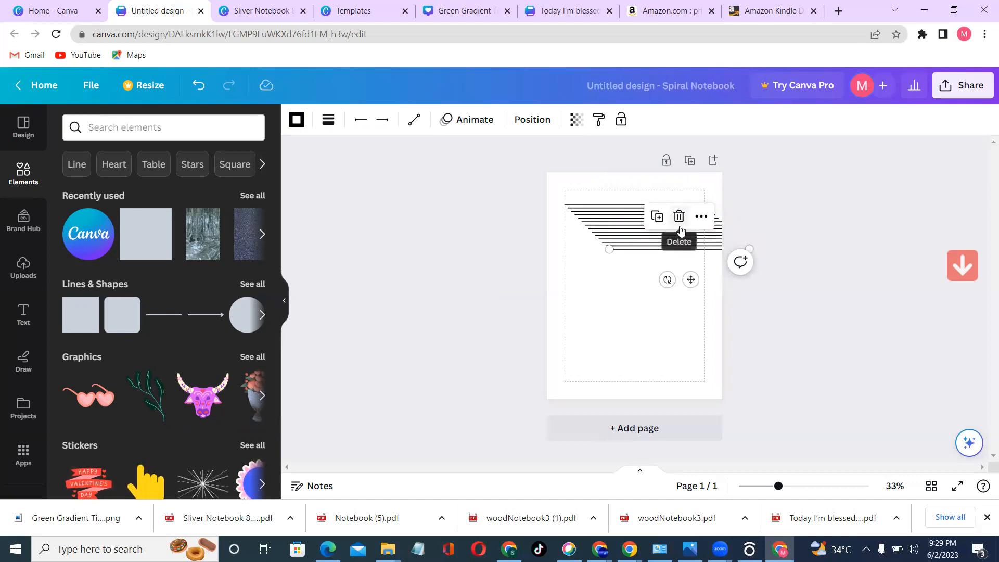
key(ctrl+v)
key(ctrl+v)
key(ctrl+v)
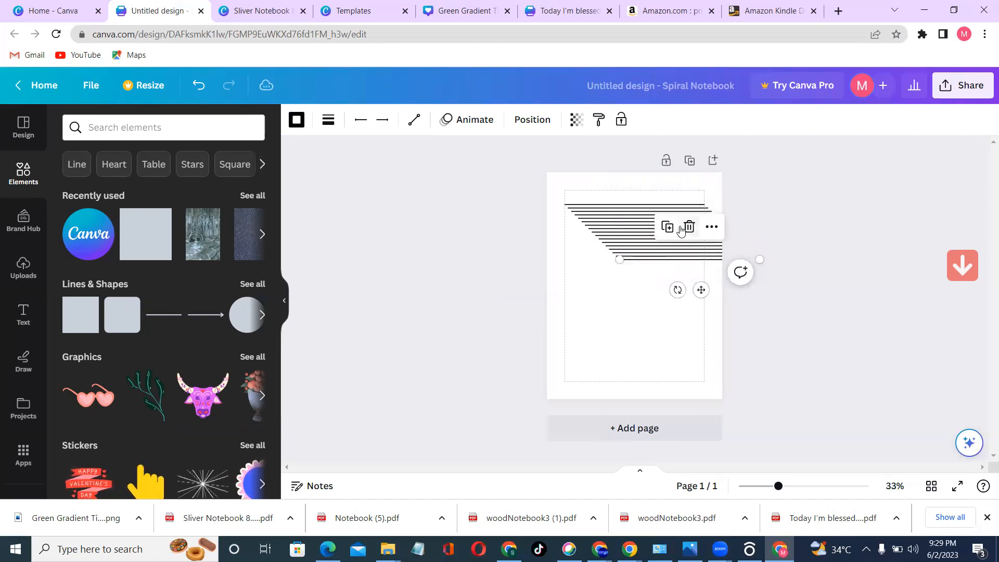
key(ctrl+v)
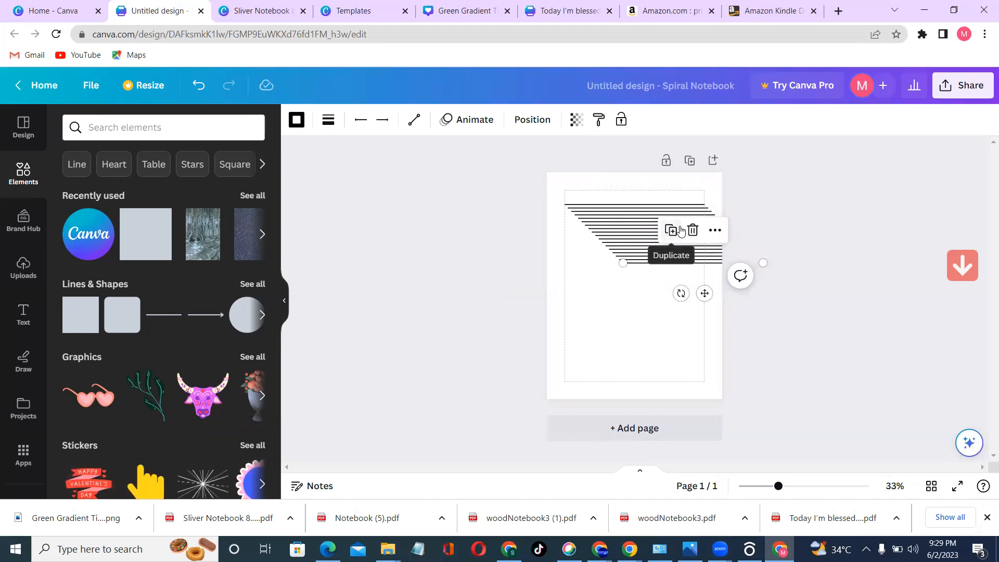
click(681, 230)
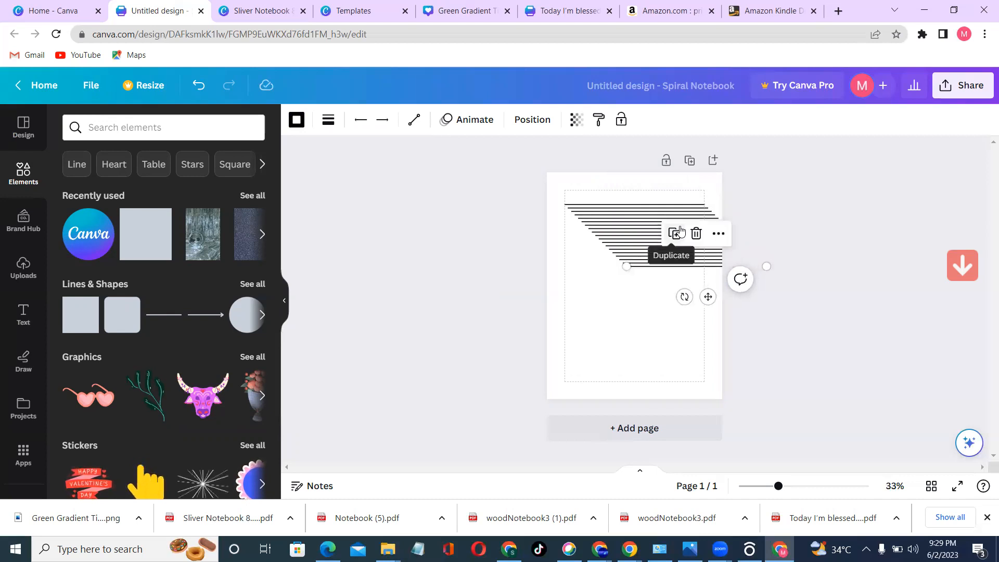
click(680, 230)
click(681, 231)
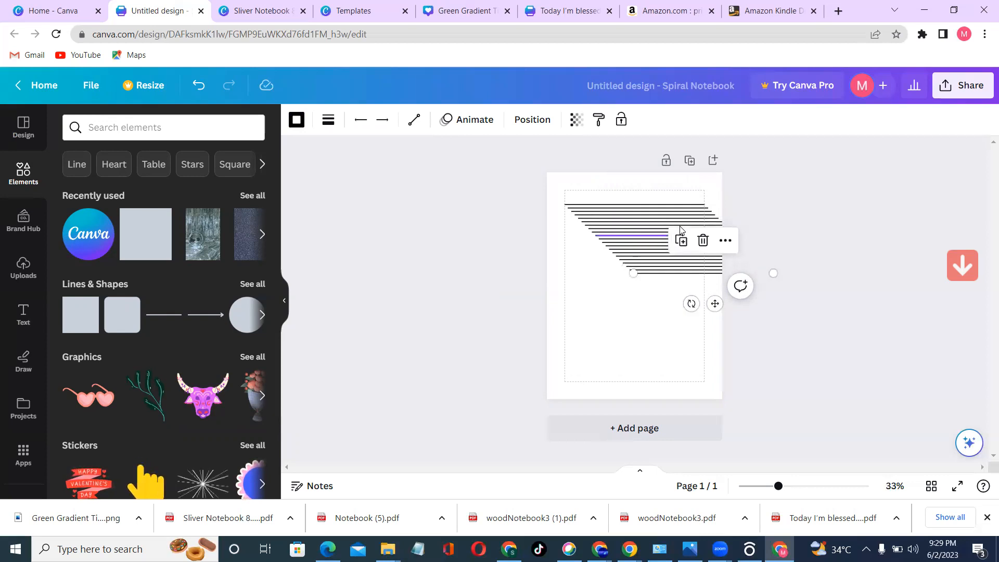
click(680, 231)
key(ctrl+d)
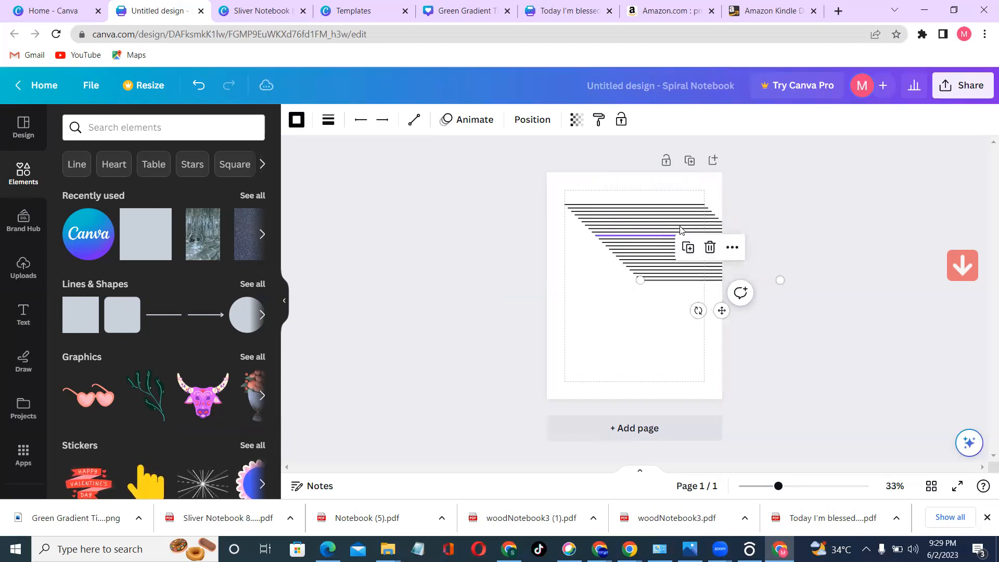
key(ctrl+d)
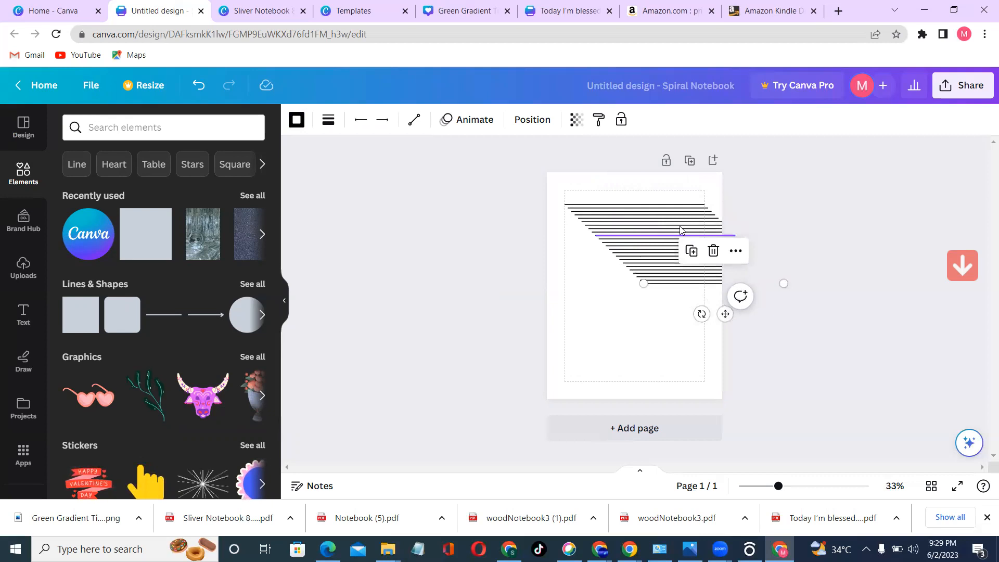
key(ctrl+d)
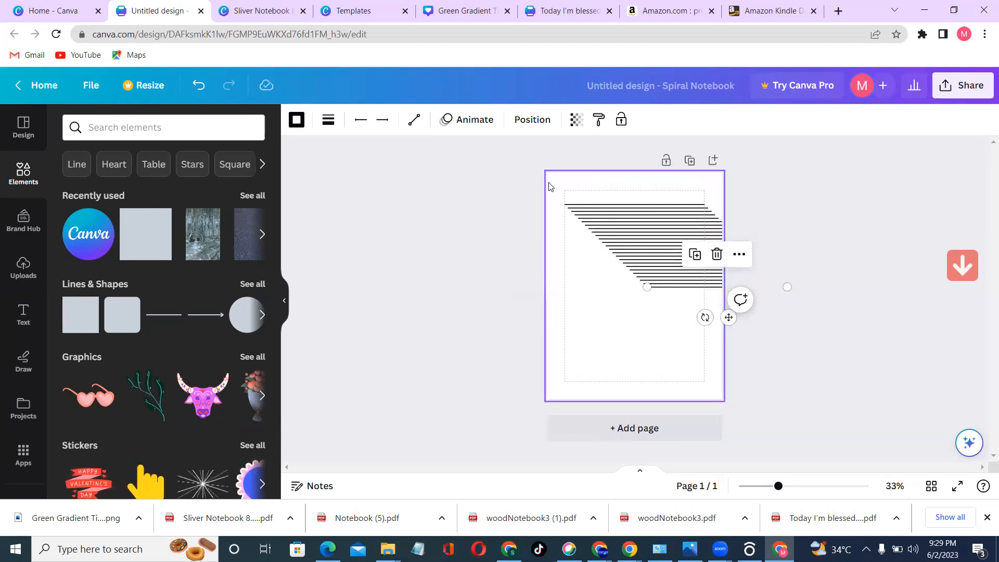
Tidy up all the lines into one aligned stack and move it up against the top and side margins
drag(545, 170, 725, 400)
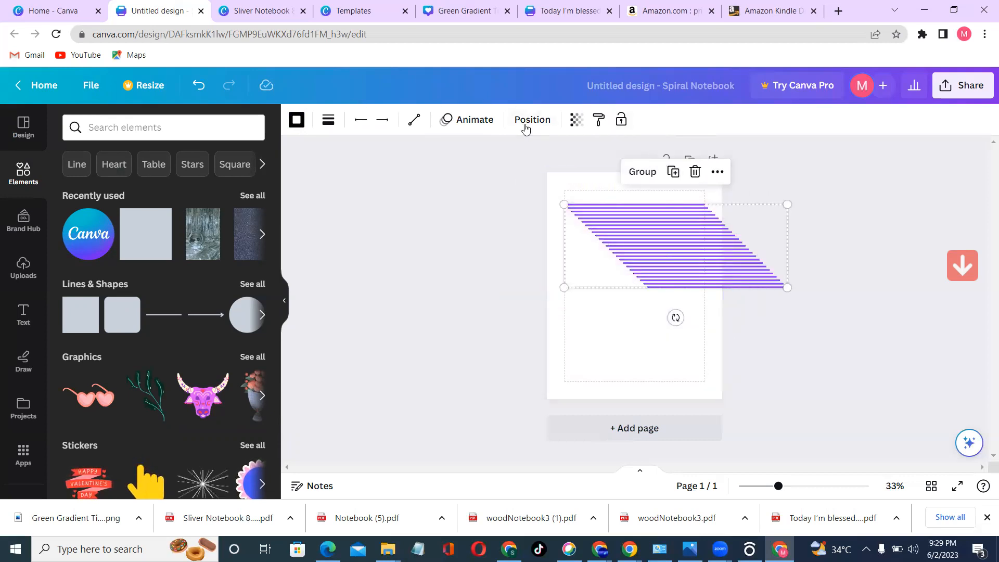
click(544, 119)
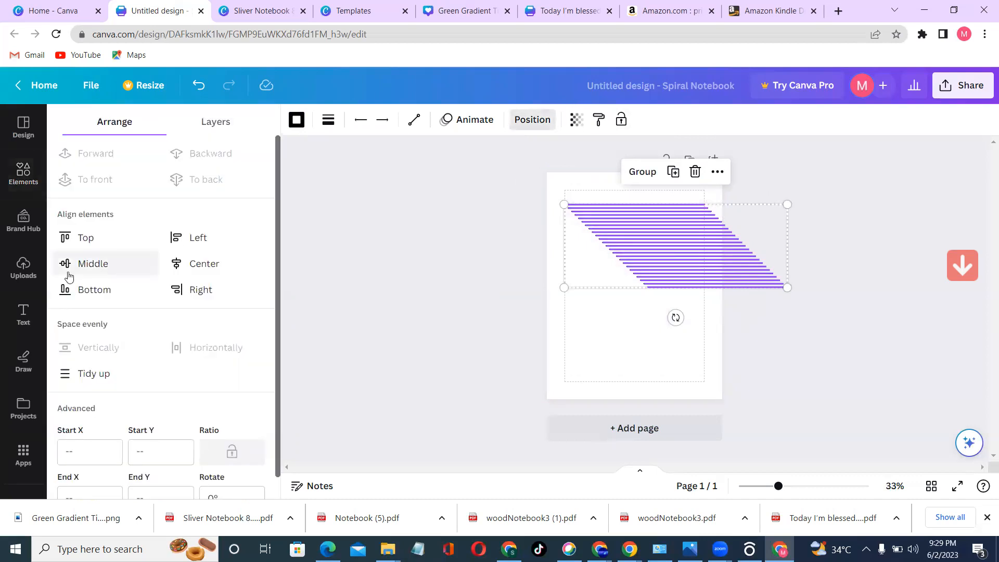
click(77, 370)
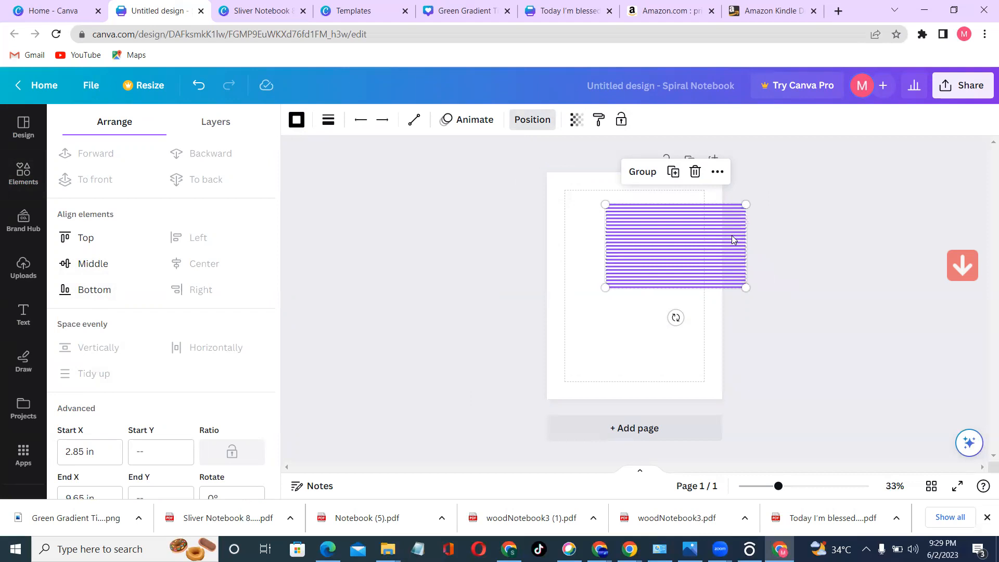
drag(687, 247, 642, 235)
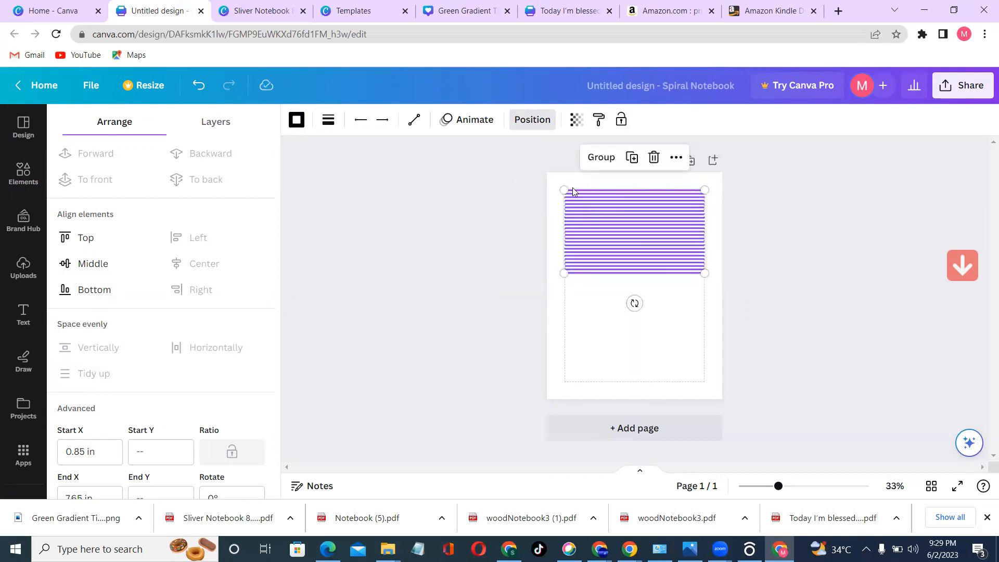
Enlarge the stack of lines from its lower-right corner until it reaches the bottom margin, and deselect it
drag(542, 168, 721, 398)
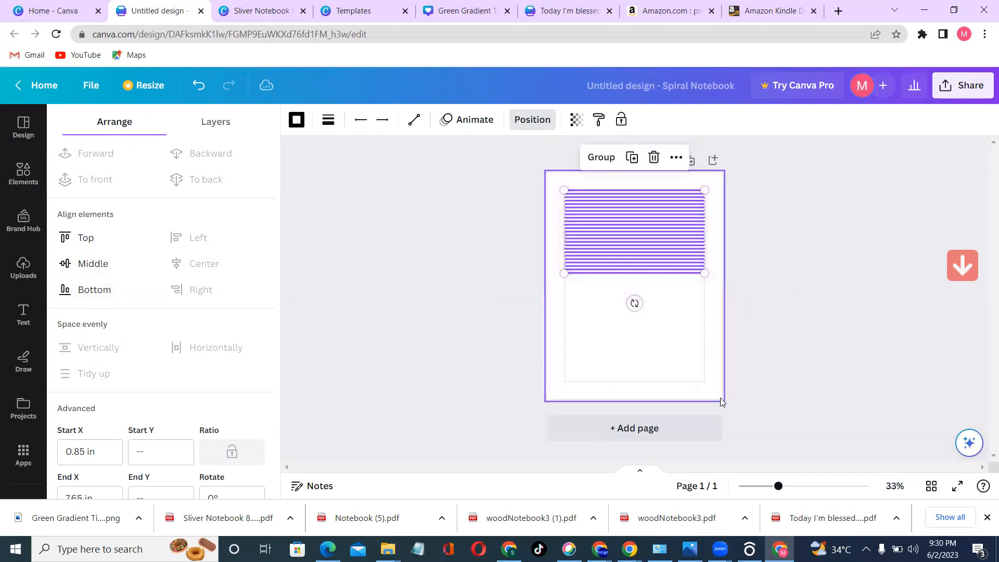
drag(705, 274, 831, 492)
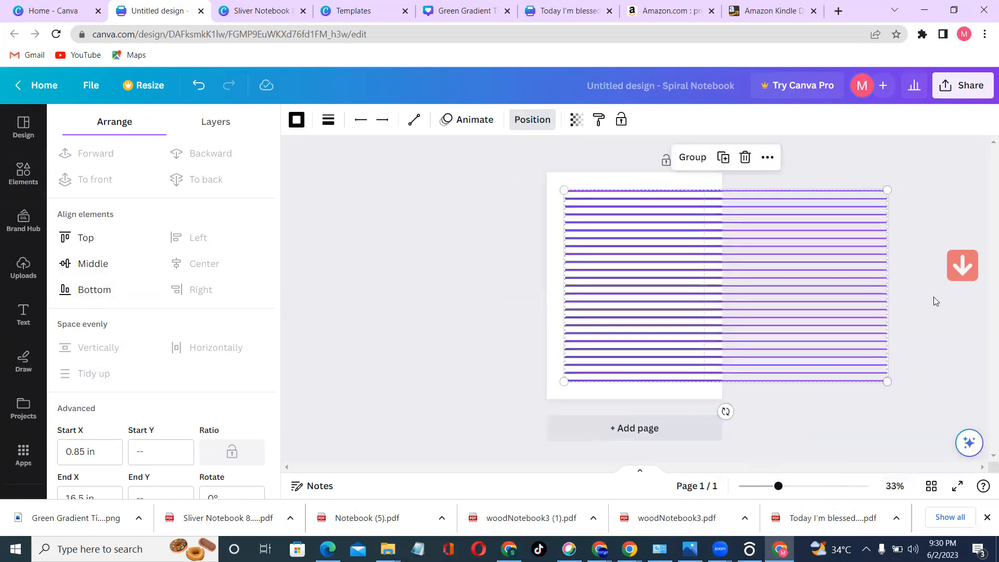
click(471, 216)
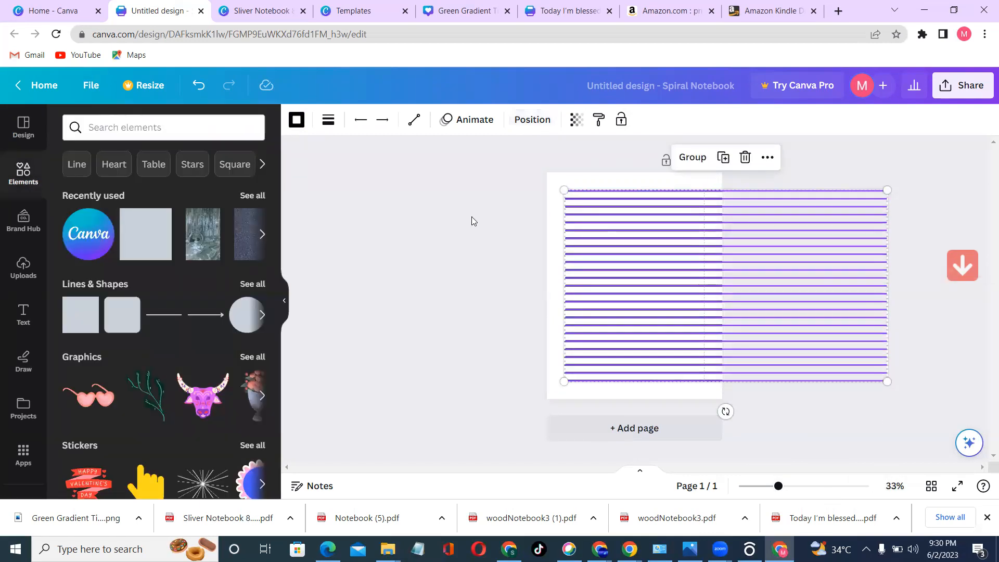
click(620, 177)
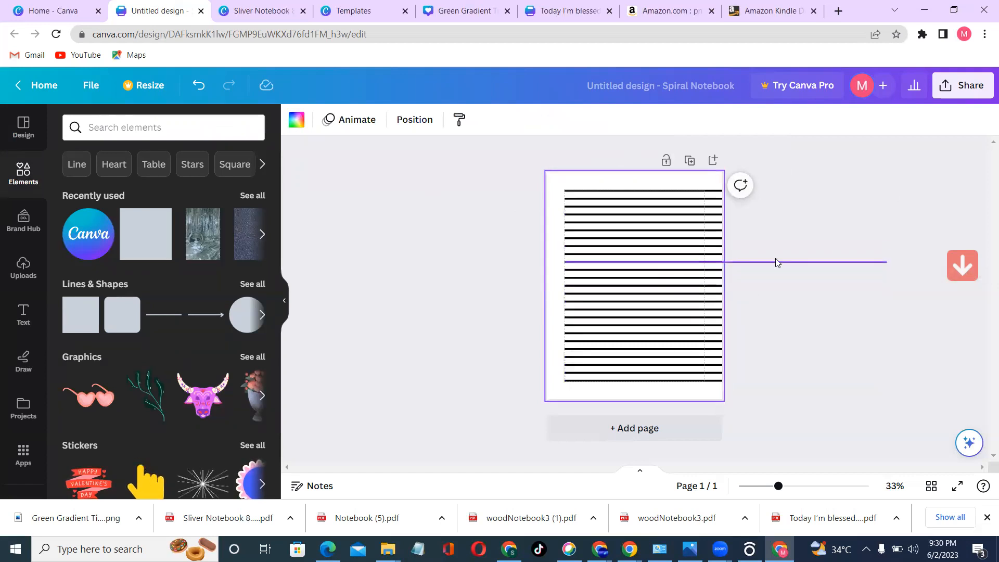
Select all the lines and move the stack over to the page's left edge so they span the full page width
click(852, 250)
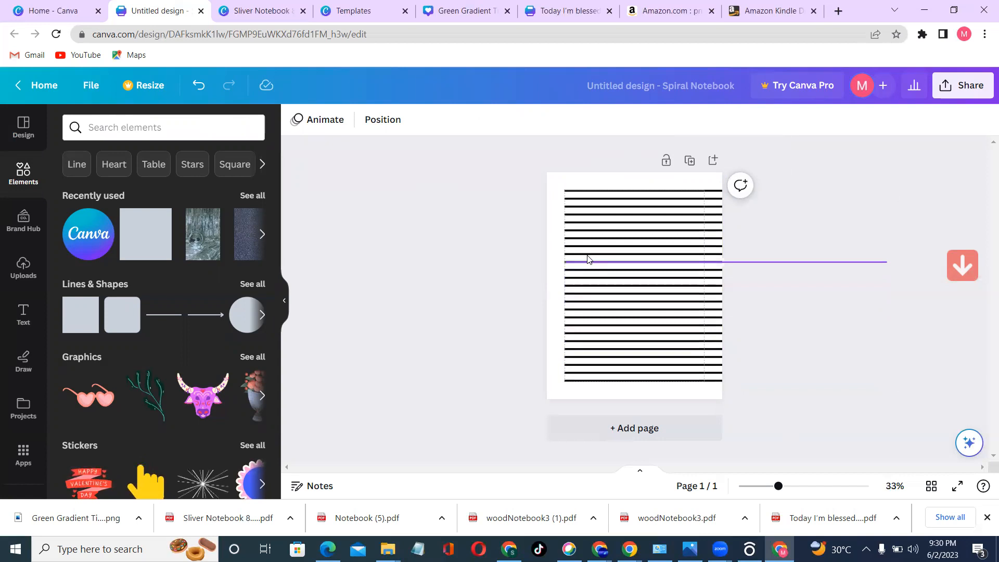
drag(546, 166, 725, 405)
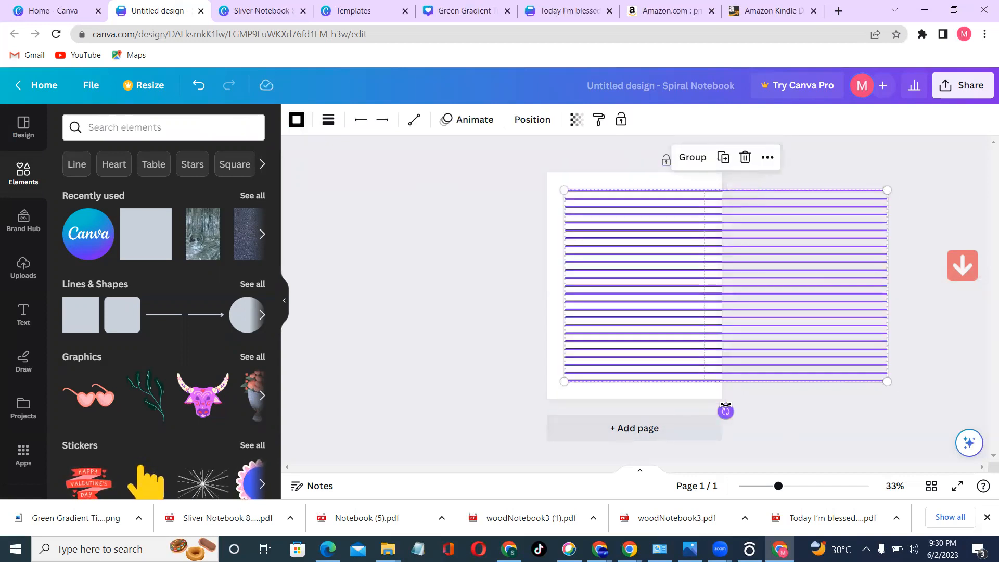
drag(772, 339, 754, 340)
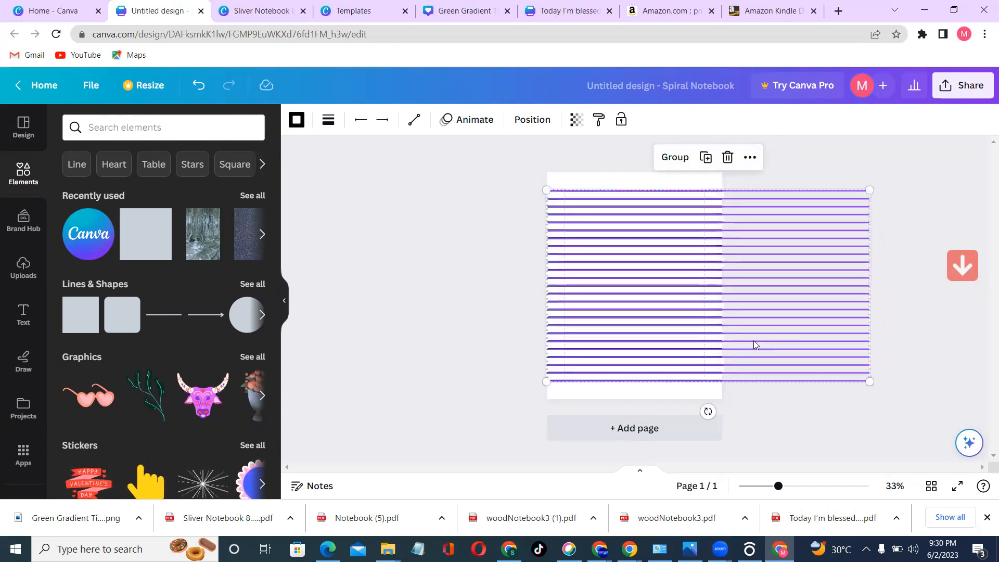
click(450, 263)
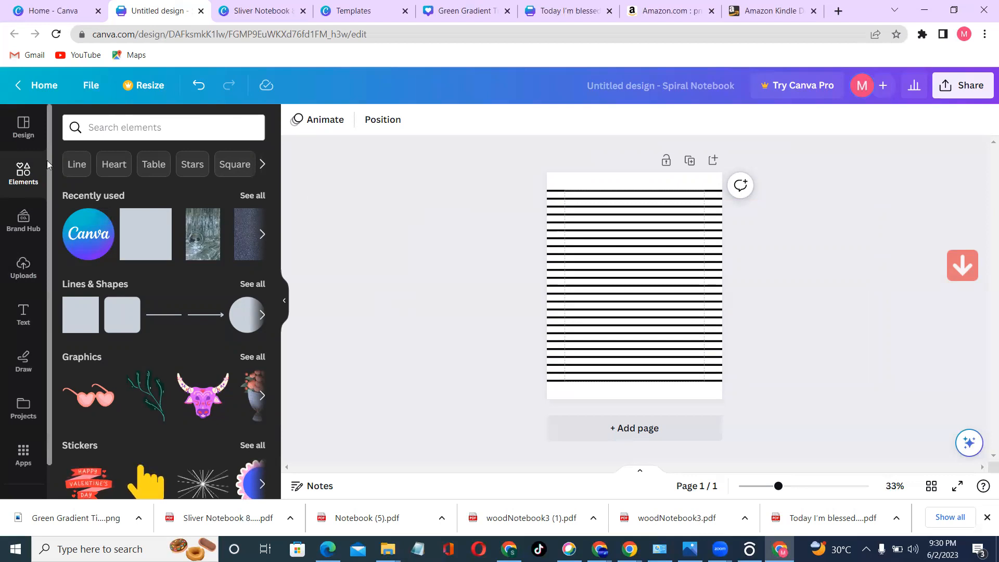
Search the elements for flowers and show all the matching graphics
click(105, 127)
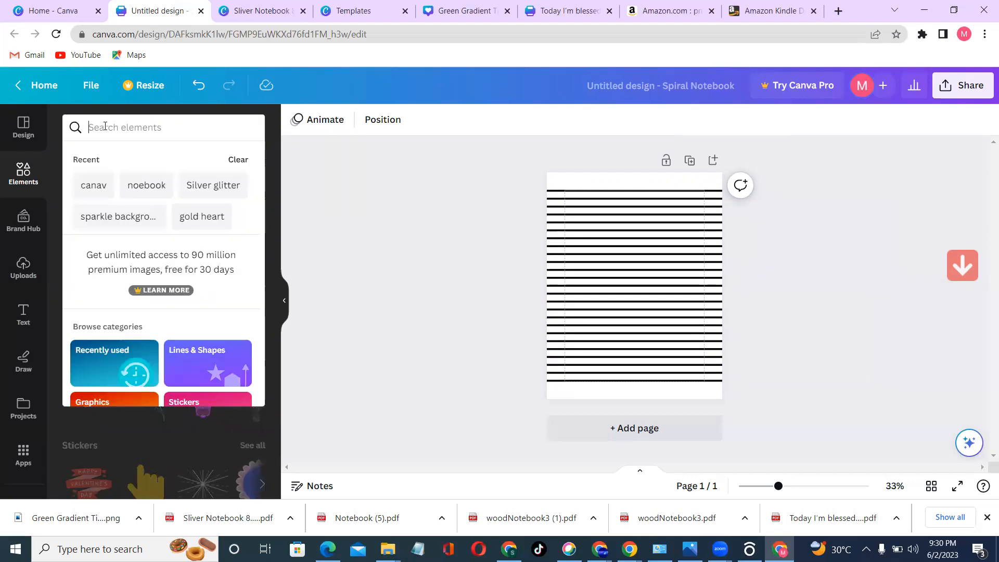
text(flo)
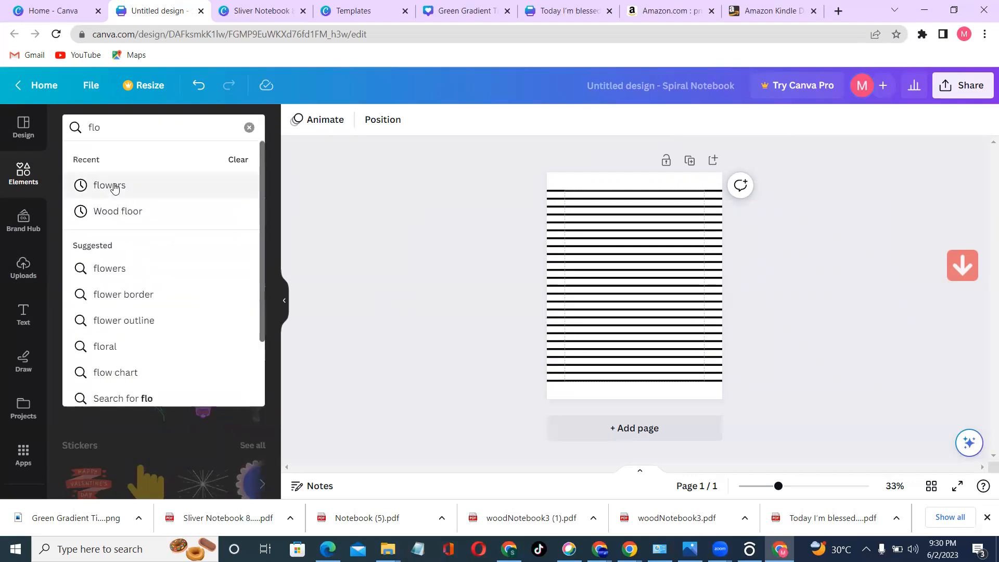
click(114, 189)
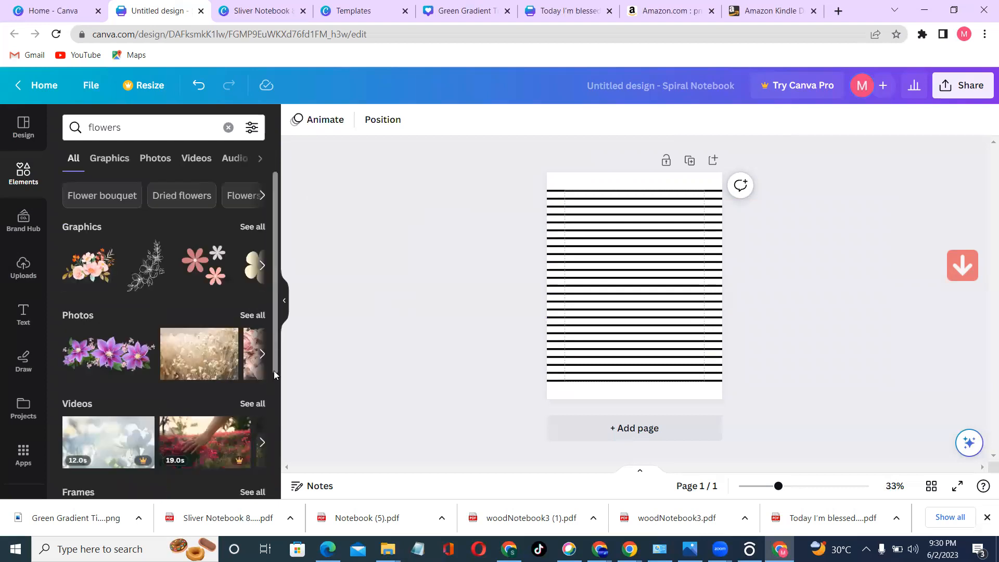
click(252, 227)
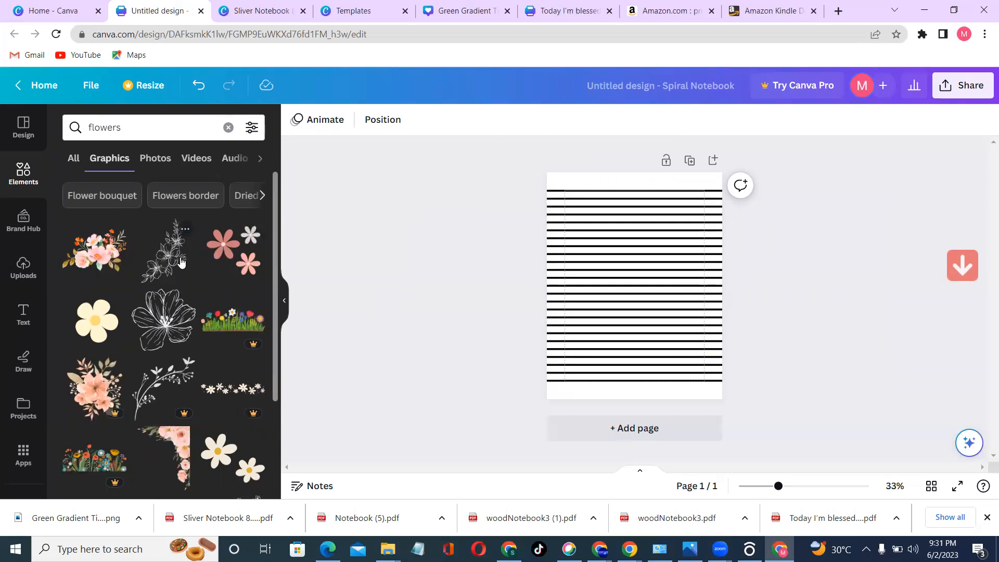
Add the outlined floral branch to the upper-left part of the page and shift it partly off the left edge
drag(176, 266, 583, 201)
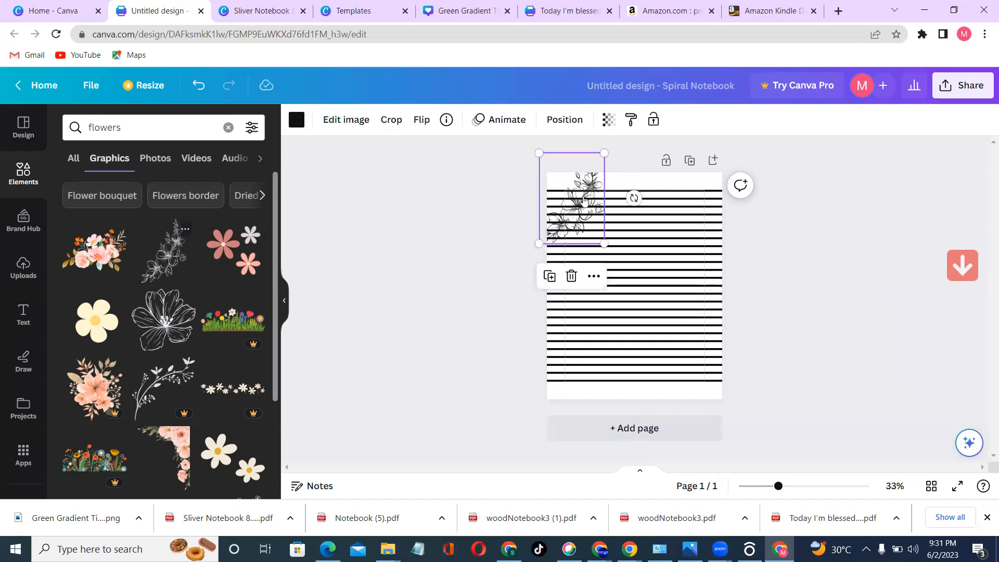
click(494, 214)
drag(571, 219, 539, 255)
click(422, 265)
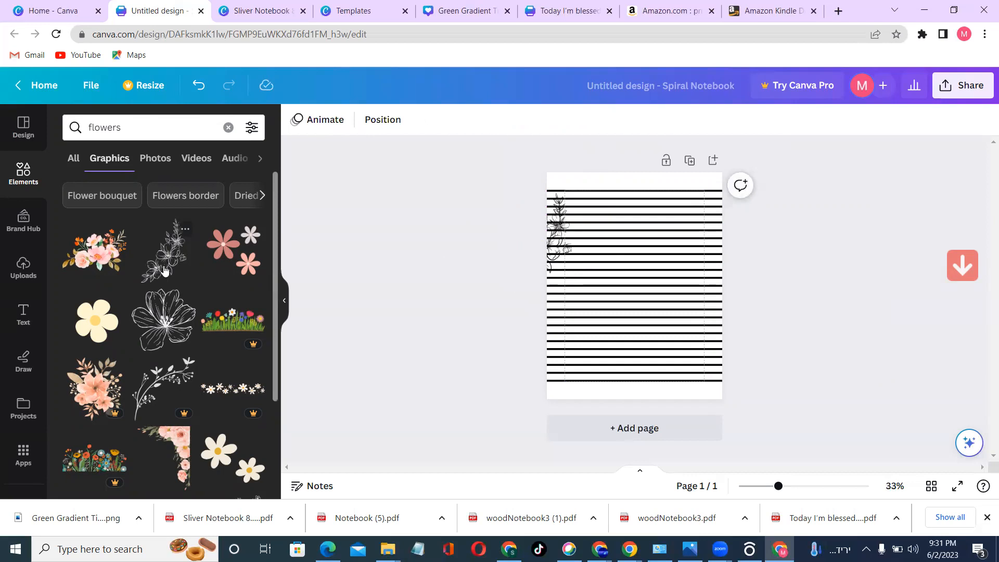
Add a second outlined floral branch partly off the page's lower-right corner, and move the first one up into the upper-left corner
mouse_move(164, 270)
mouse_down()
mouse_move(343, 307)
mouse_move(619, 406)
mouse_move(679, 383)
mouse_move(717, 349)
mouse_move(696, 357)
mouse_move(692, 378)
mouse_up()
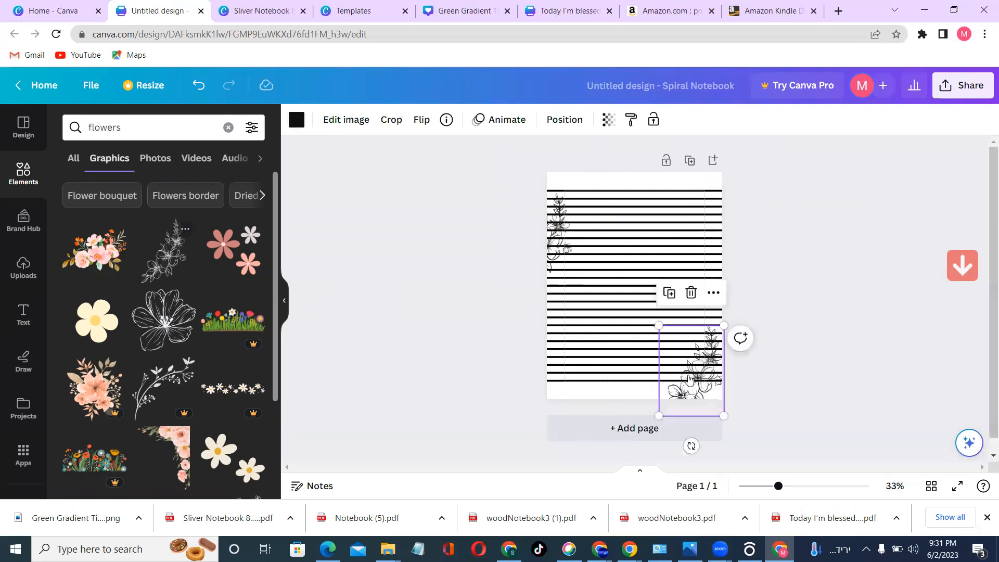
click(785, 324)
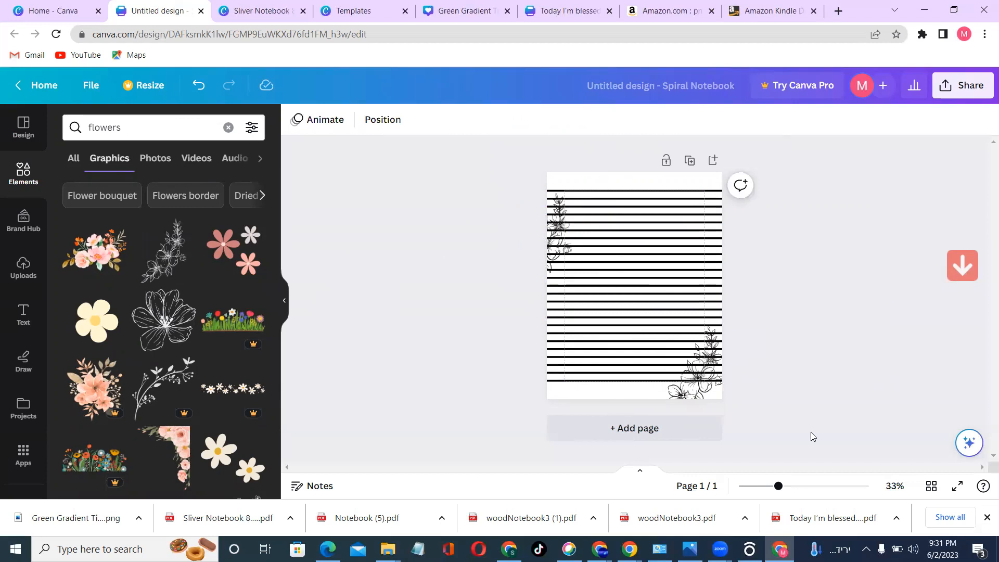
click(686, 387)
mouse_move(683, 364)
mouse_down()
mouse_move(626, 293)
mouse_move(716, 386)
mouse_up()
click(872, 283)
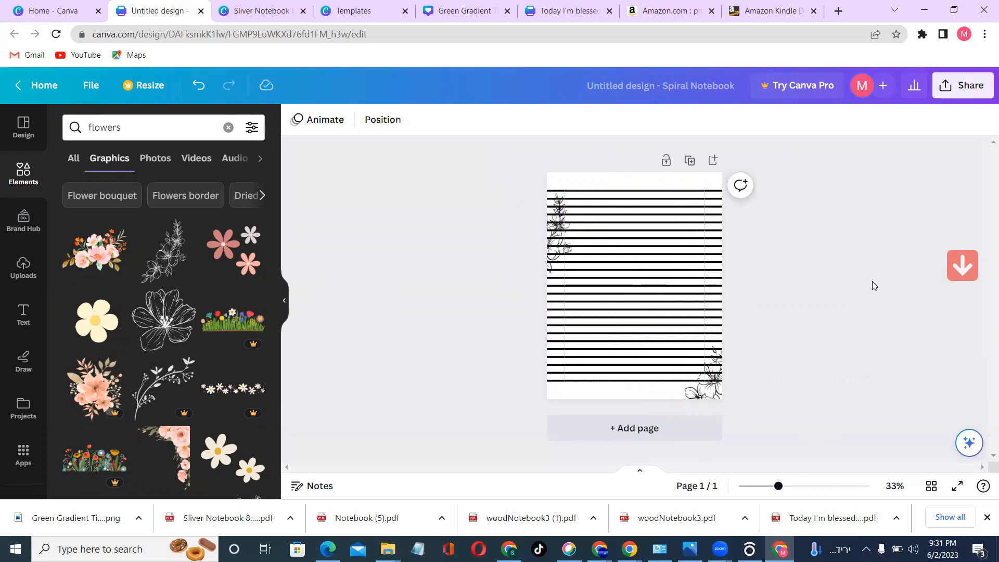
mouse_move(562, 243)
mouse_down()
mouse_move(568, 221)
mouse_move(552, 211)
mouse_up()
click(403, 211)
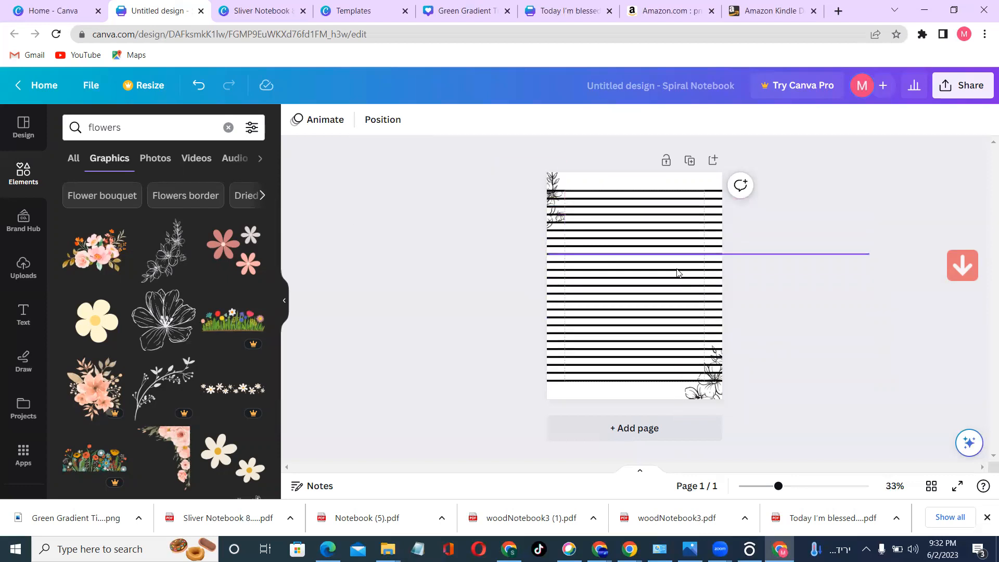
Duplicate the finished lined page three times to make four pages
click(689, 161)
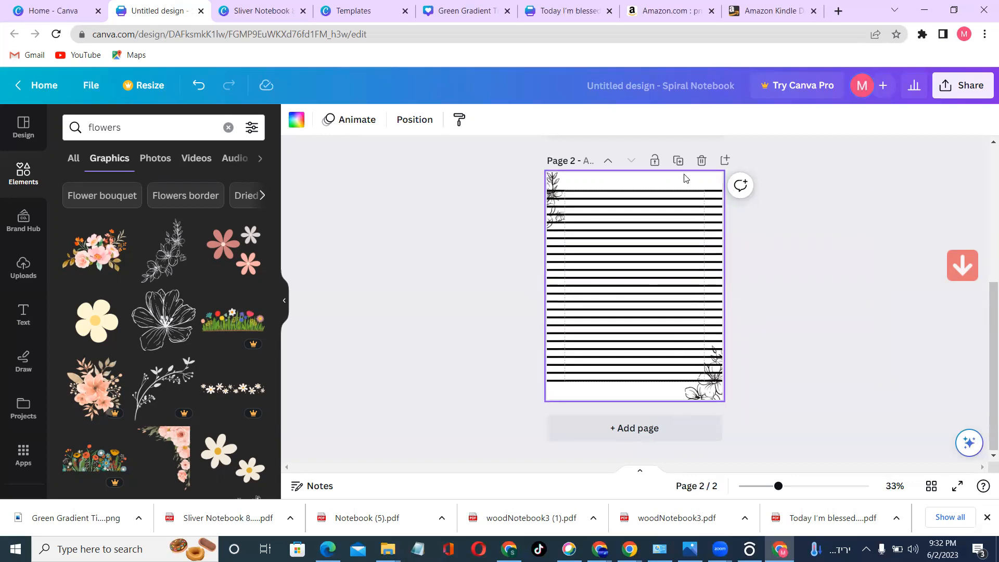
click(679, 163)
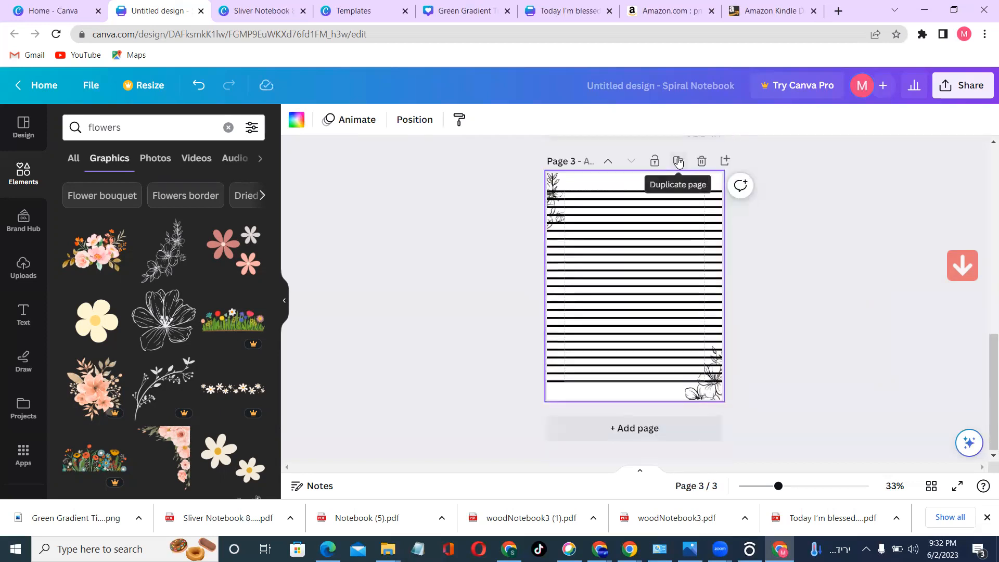
click(678, 163)
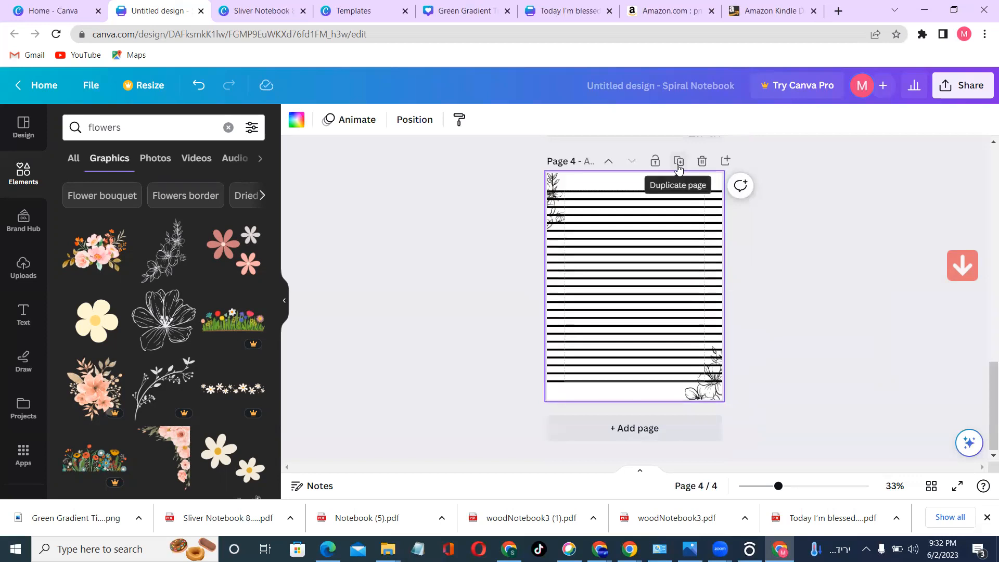
Show the pages in grid view and duplicate the last page twice to make six pages
click(931, 487)
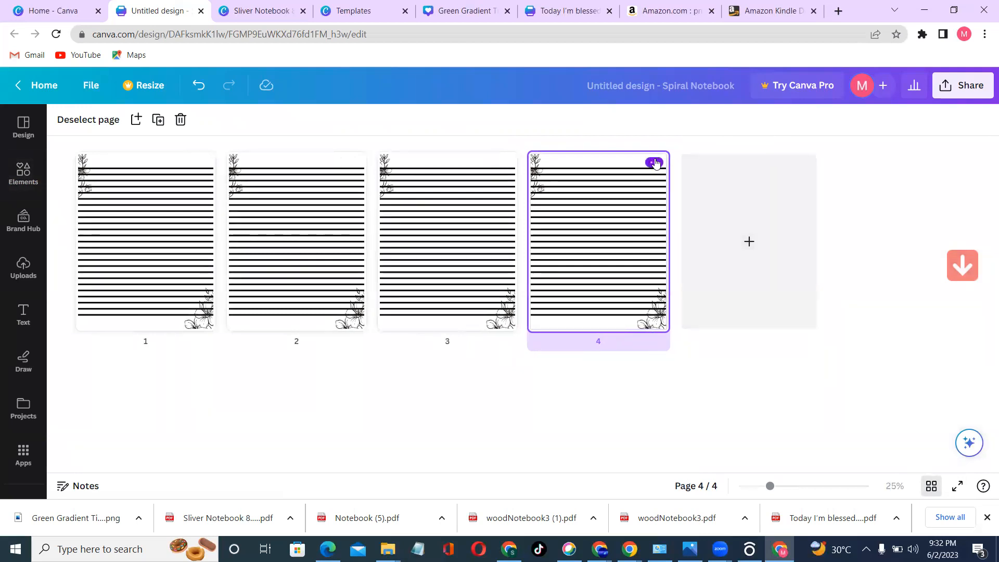
click(655, 162)
click(744, 205)
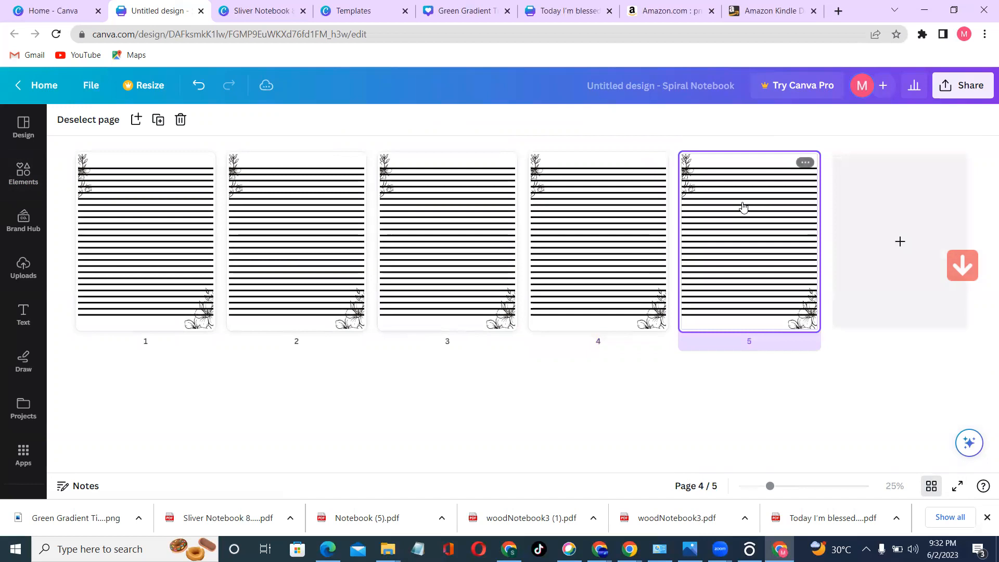
click(805, 163)
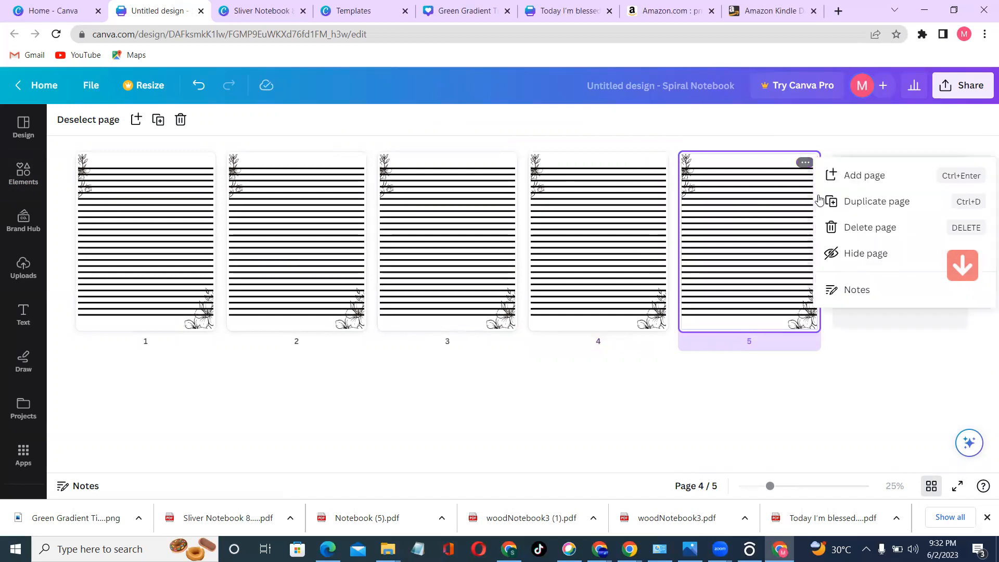
click(849, 206)
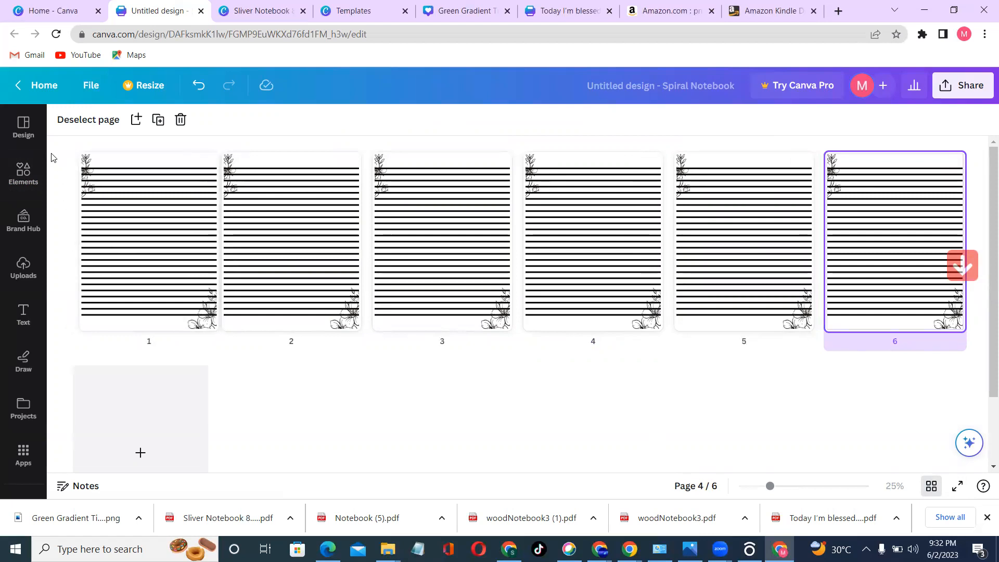
Select all six pages and duplicate them repeatedly until the notebook has 138 pages
drag(62, 154, 967, 356)
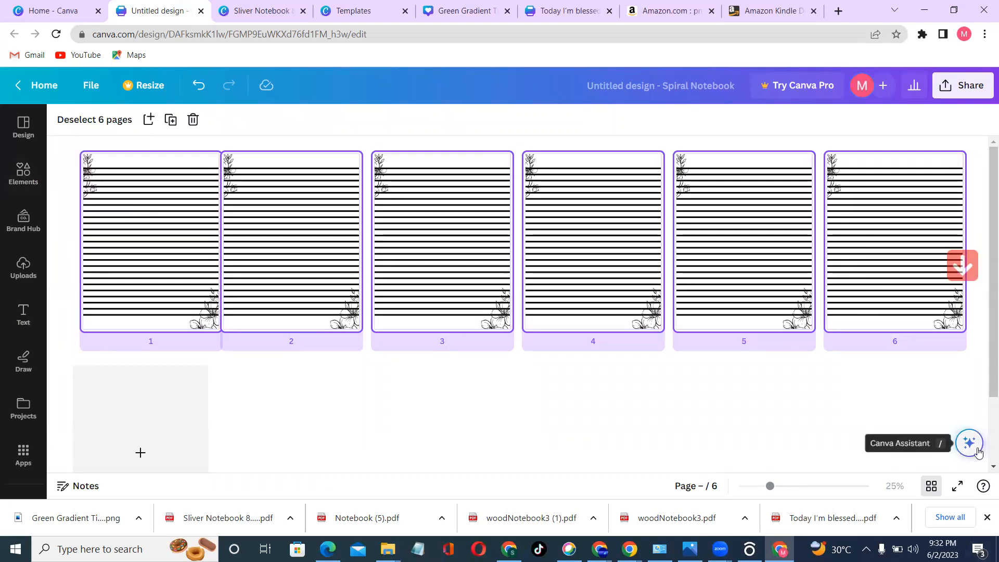
key(ctrl+d)
key(ctrl+d)
key(ctrl+d)
key(ctrl+d)
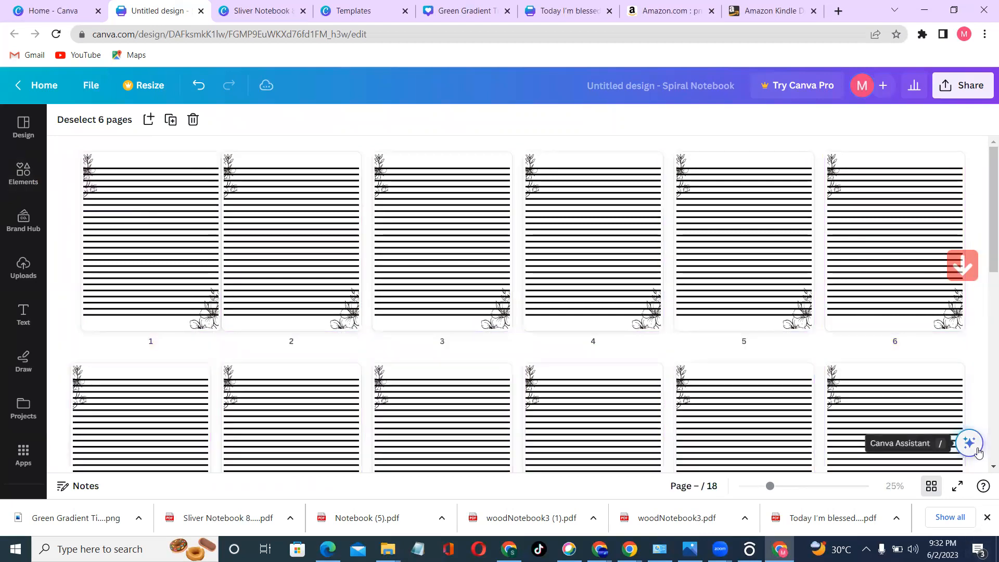
key(ctrl+d)
key(ctrl+d)
key(ctrl+d)
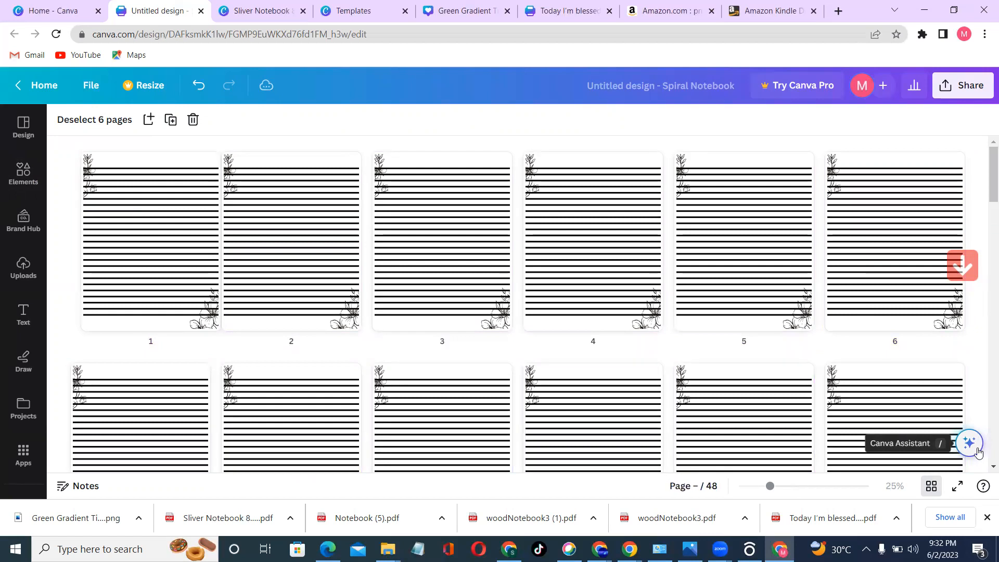
key(ctrl+d)
key(ctrl+d)
key(ctrl+d)
key(ctrl+d)
key(ctrl+d)
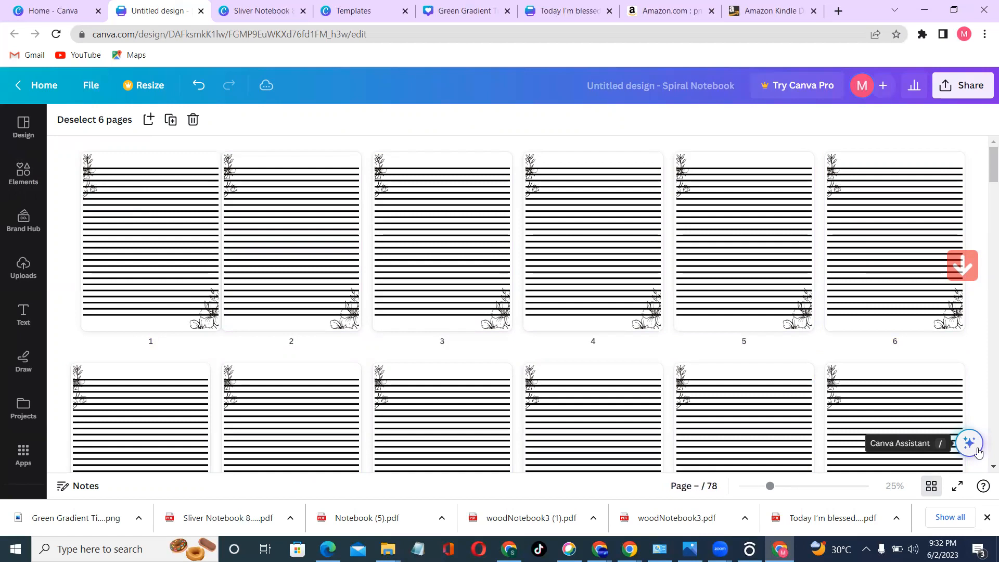
key(ctrl+d)
key(ctrl+d)
key(ctrl+d)
key(ctrl+d)
key(ctrl+d)
key(ctrl+d)
key(ctrl+d)
key(ctrl+d)
key(ctrl+d)
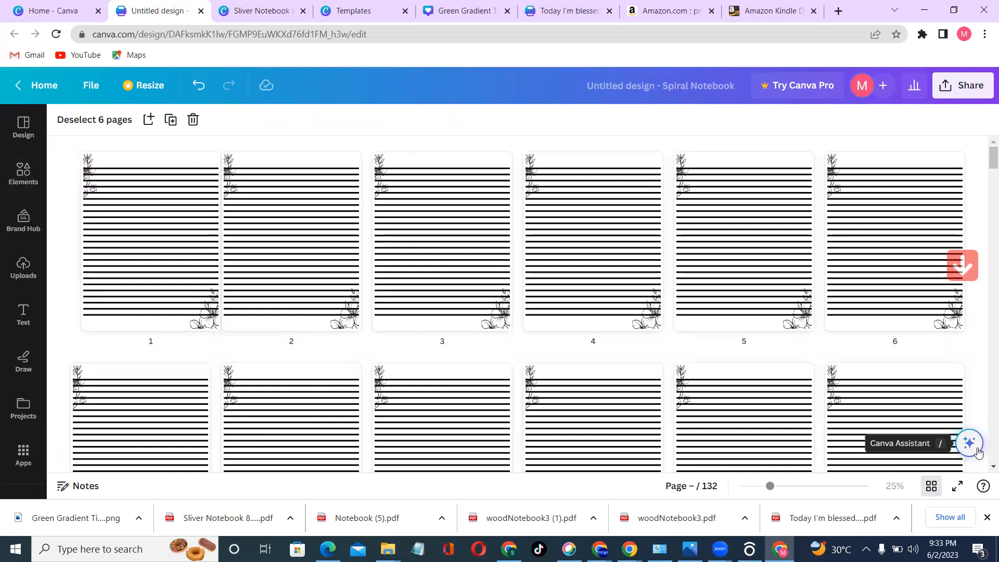
key(ctrl+d)
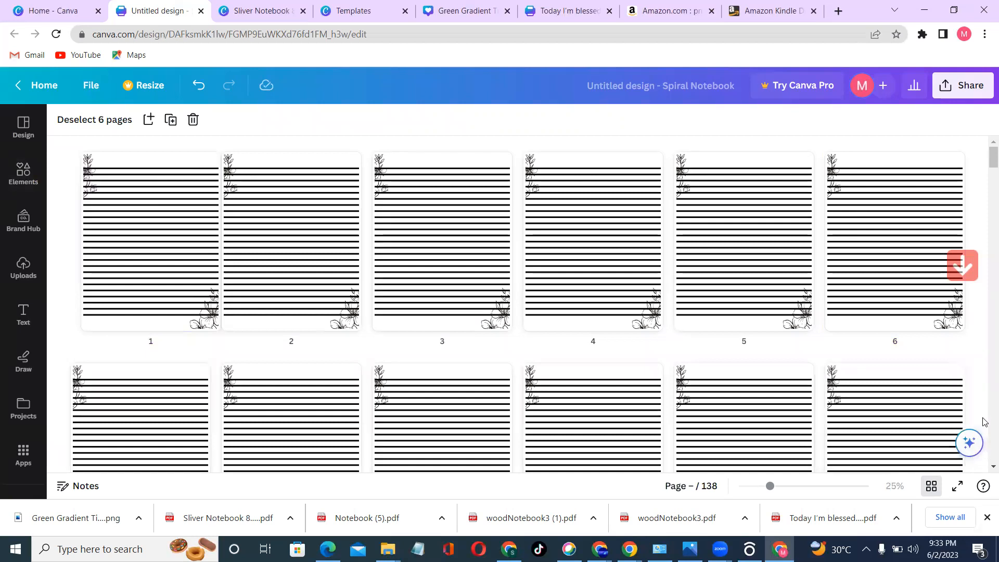
Duplicate the six selected pages two more times to bring the notebook to 150 pages, checking the end of the page grid
scroll(985, 422, down, 10)
scroll(985, 432, down, 20)
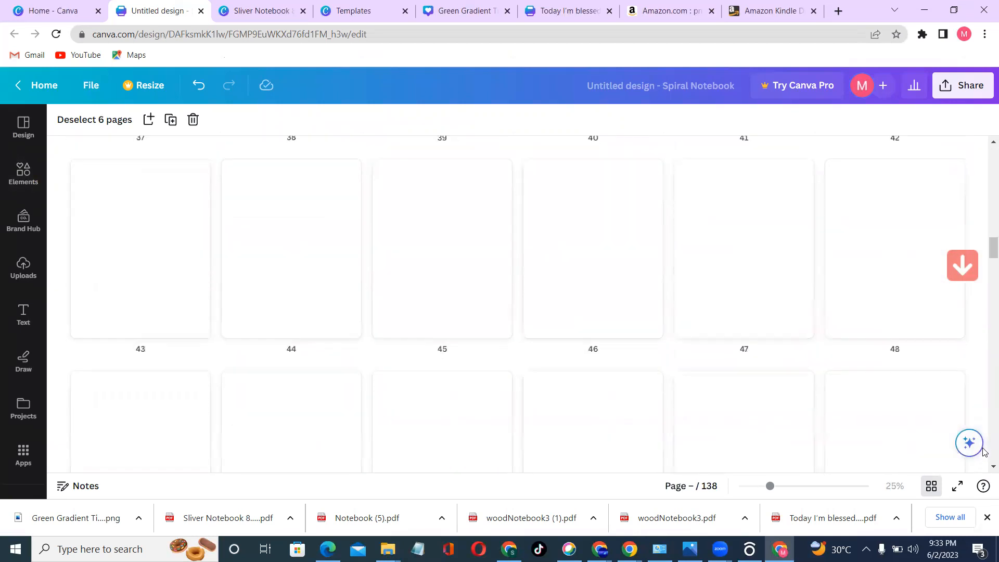
scroll(983, 451, down, 20)
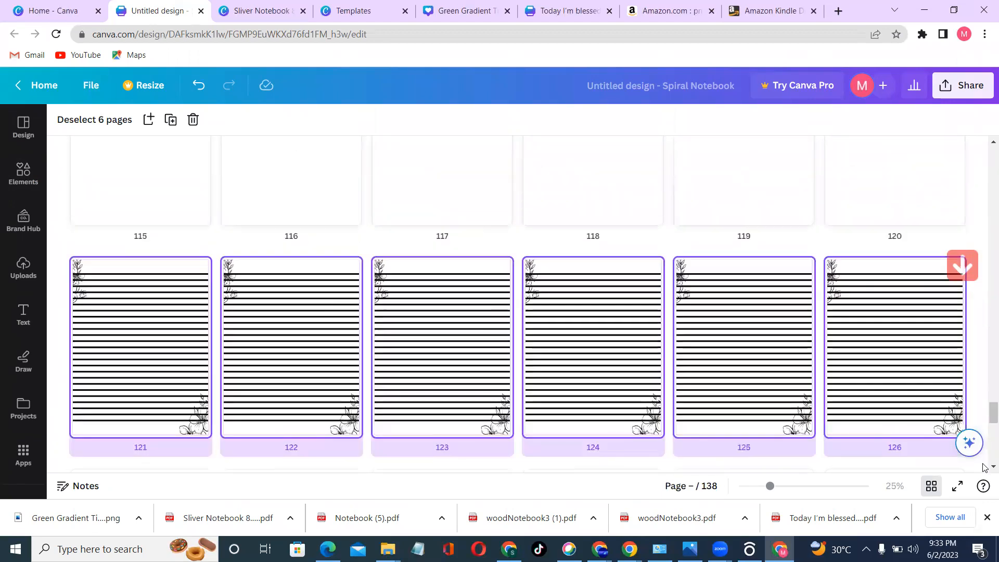
scroll(983, 469, down, 3)
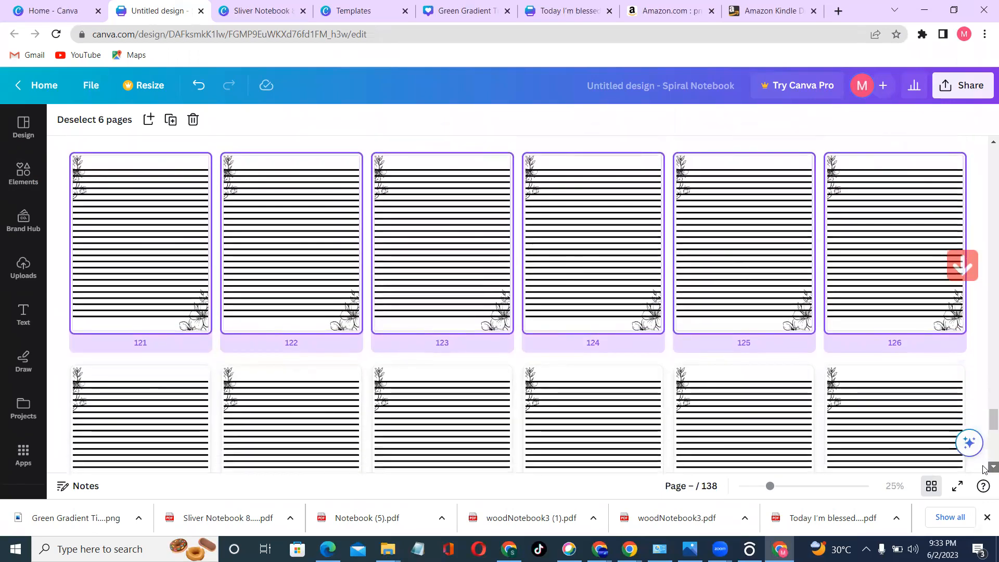
scroll(983, 469, down, 8)
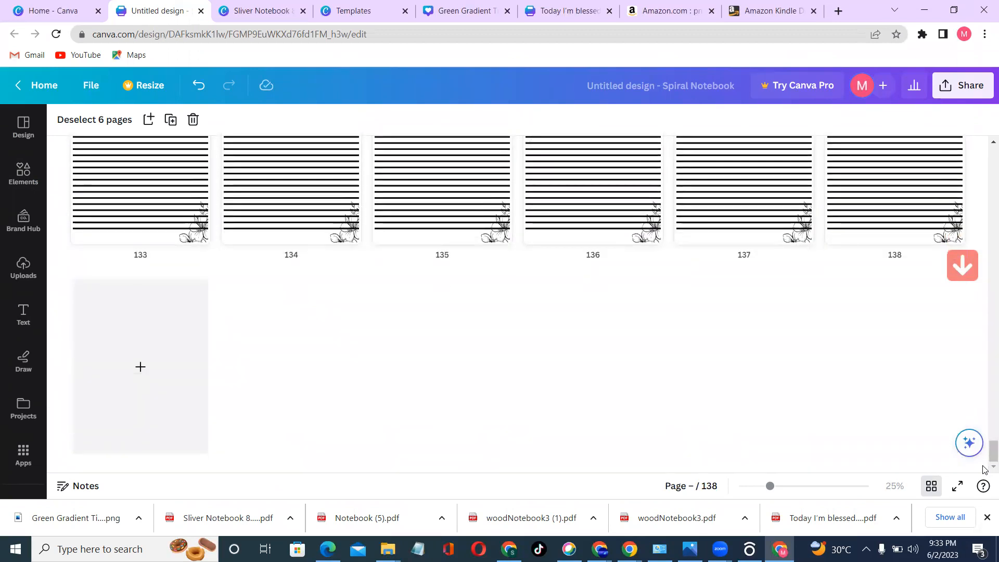
key(ctrl+d)
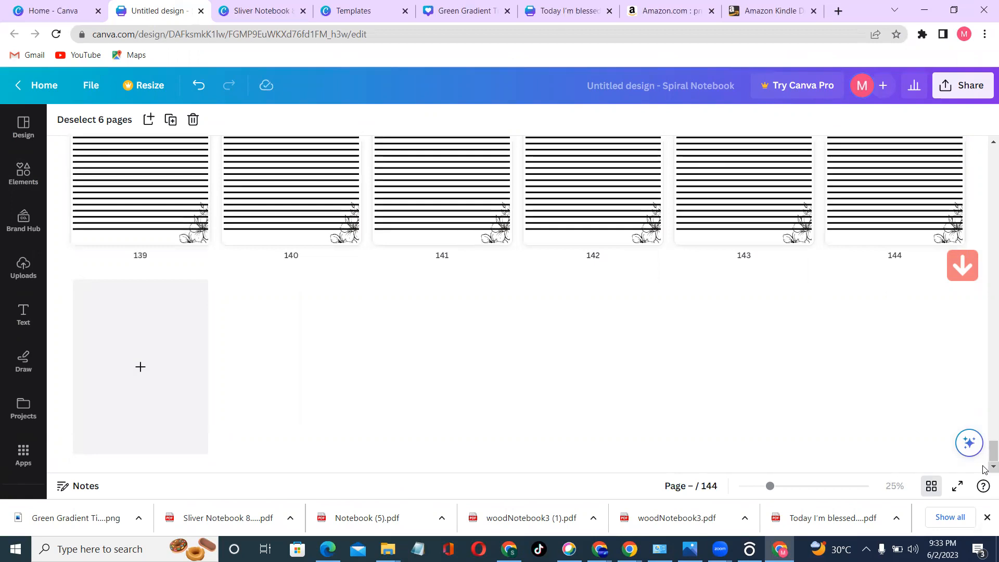
key(ctrl+d)
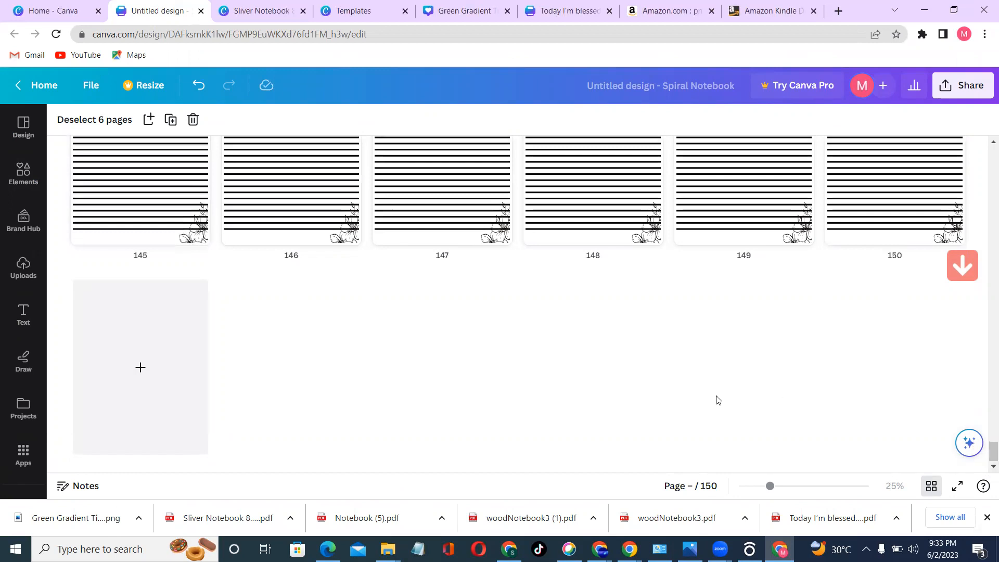
scroll(985, 142, up, 1)
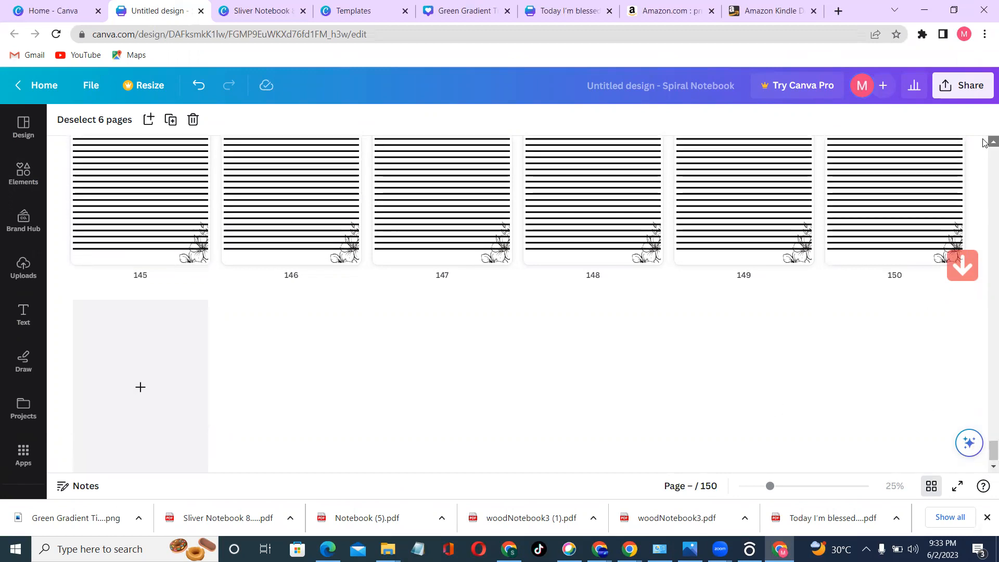
scroll(985, 143, up, 7)
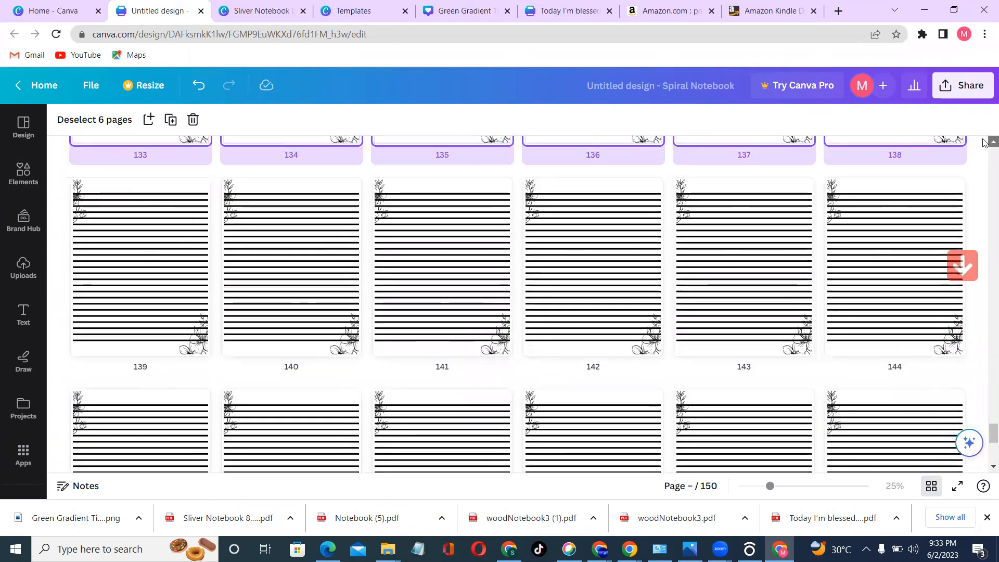
scroll(985, 142, up, 3)
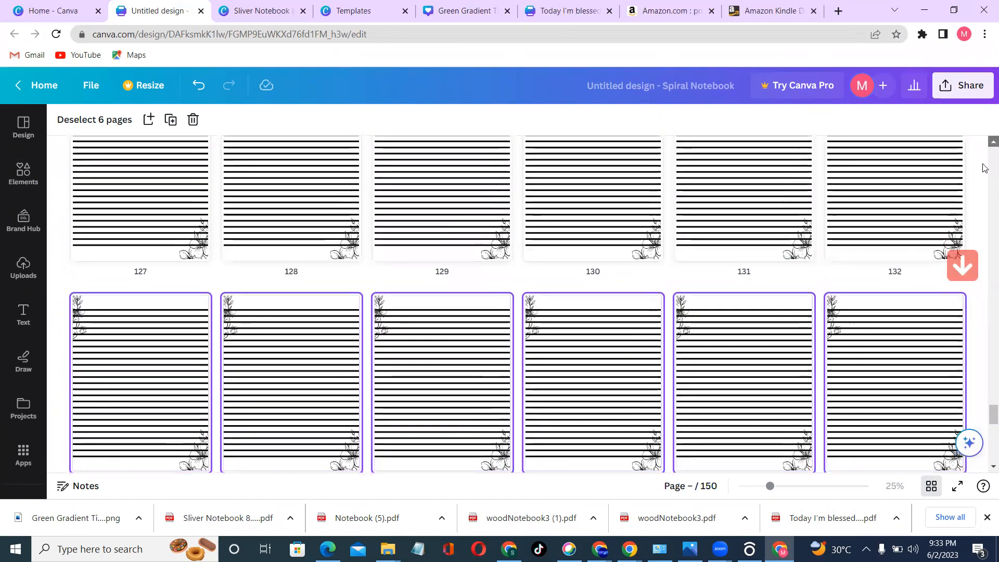
click(971, 91)
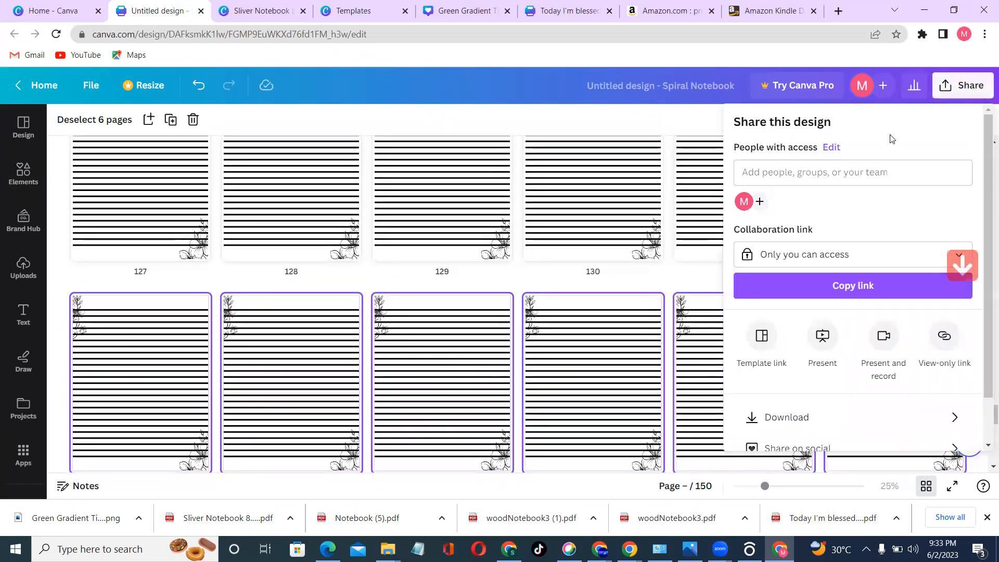
click(804, 416)
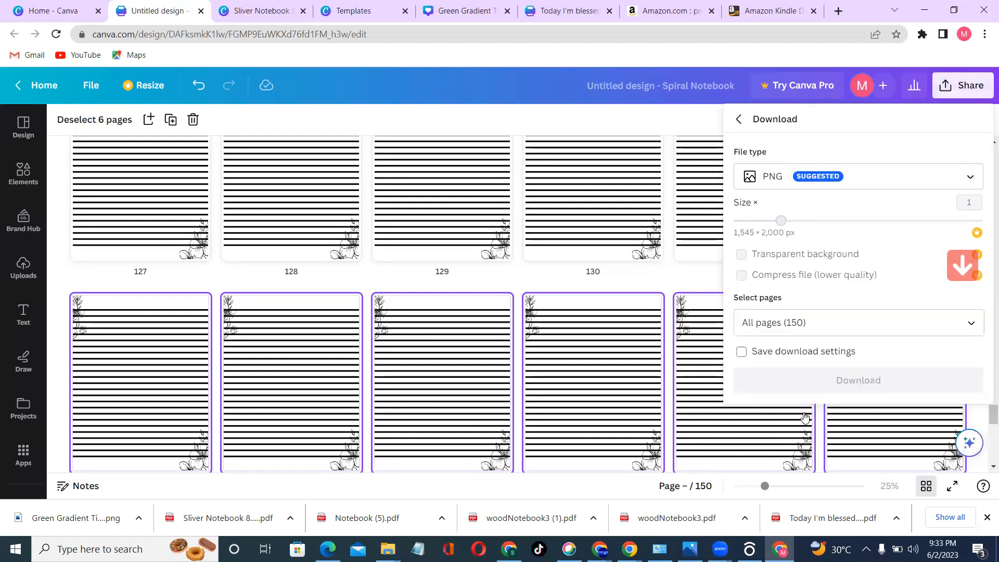
click(799, 177)
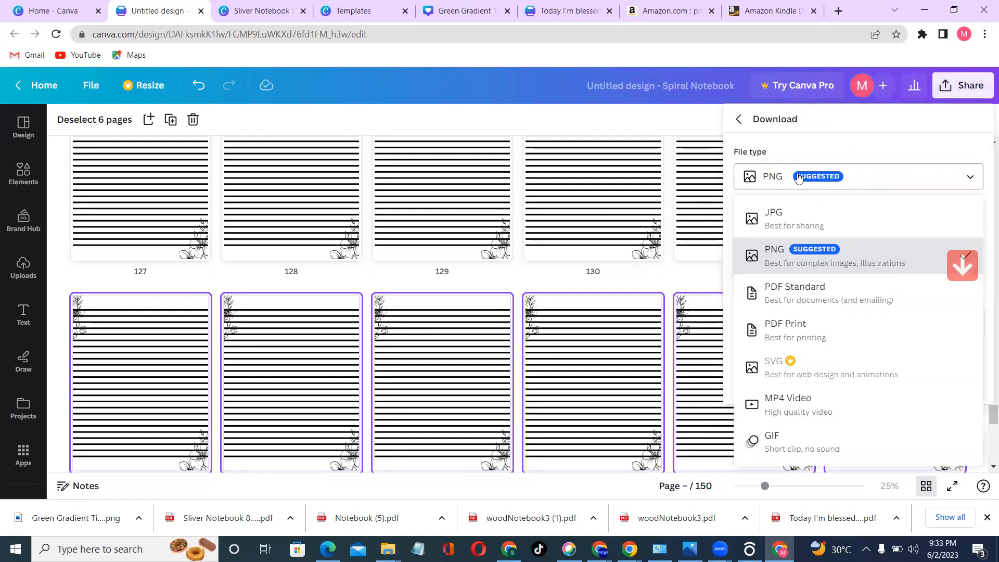
click(794, 327)
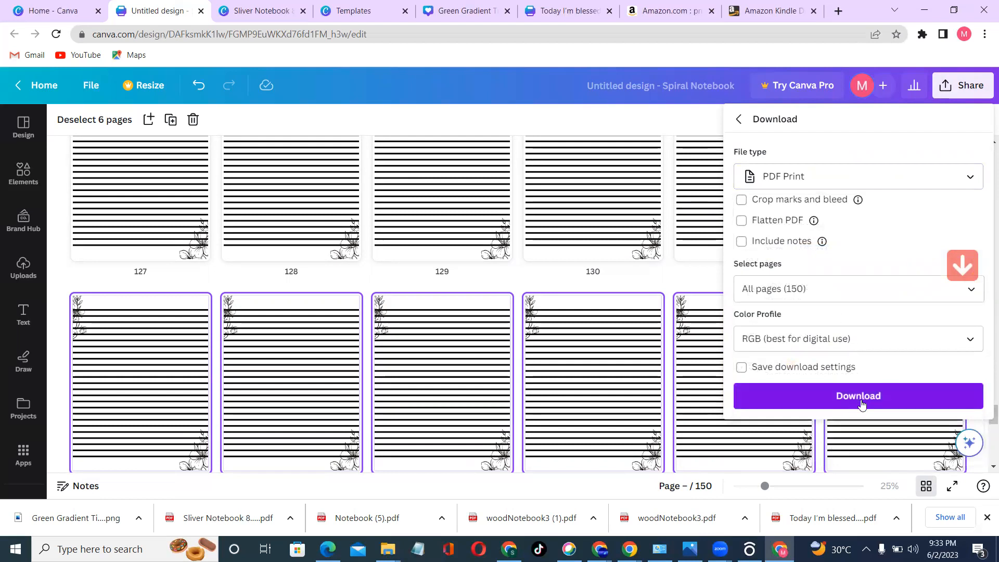
Rename the design as "Notebook 8.5 x 11 in 150pages"
click(705, 82)
key(BackSpace)
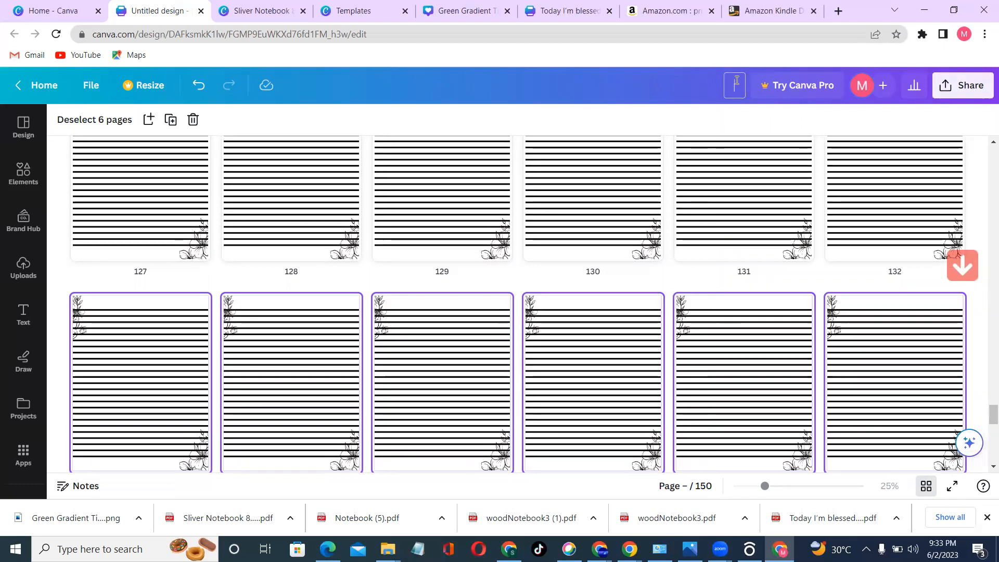
text(Notebook)
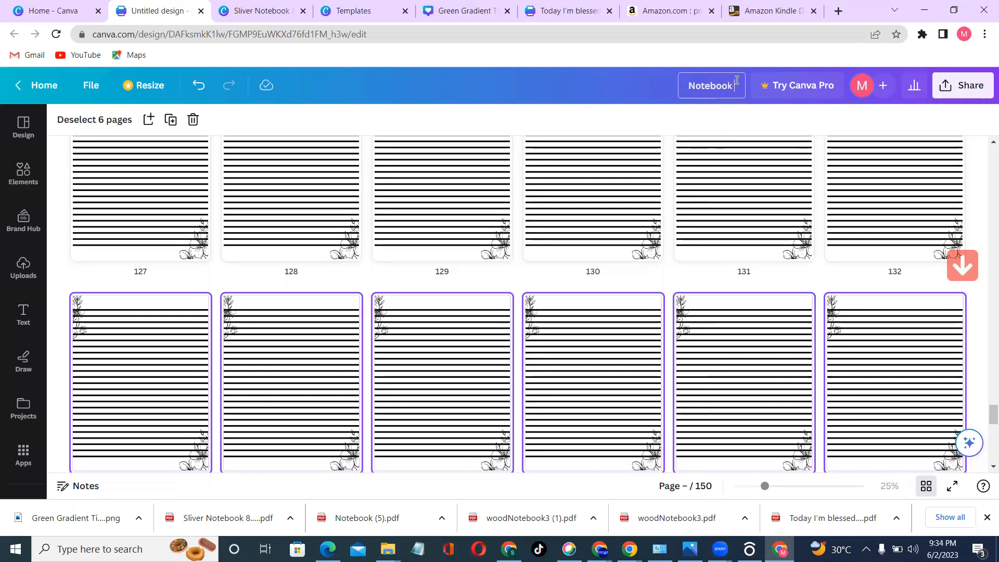
text( 8.5)
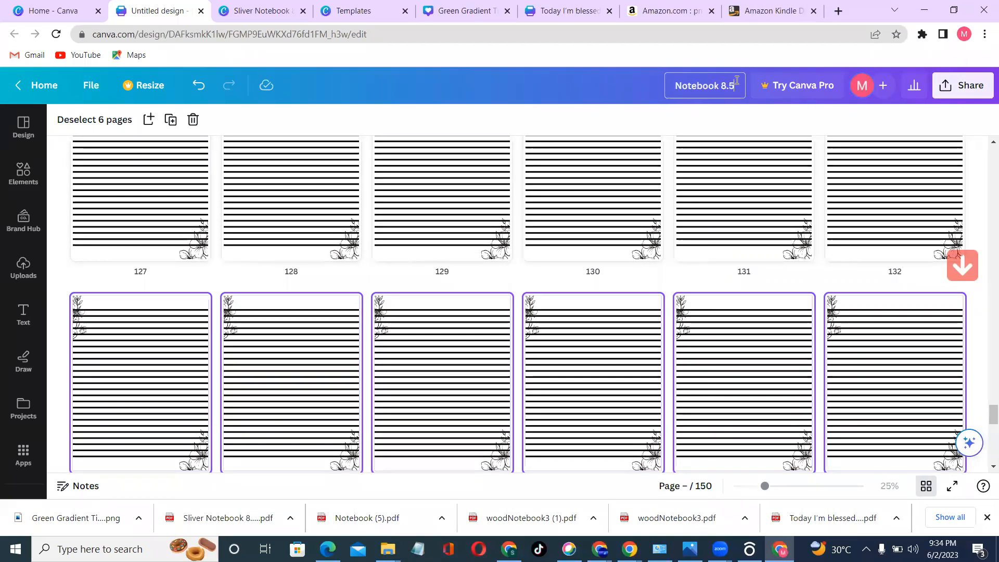
text( x)
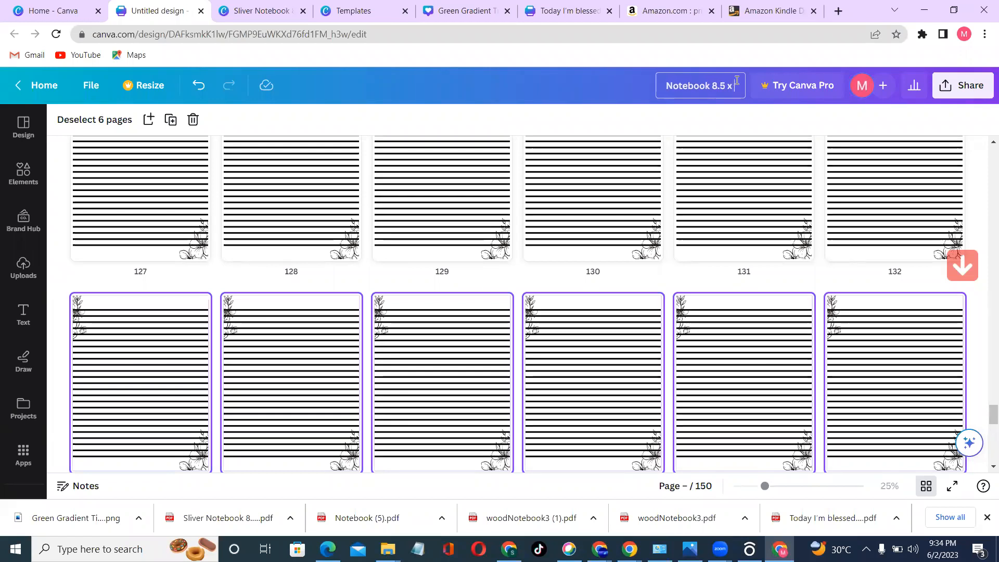
text( 11 in)
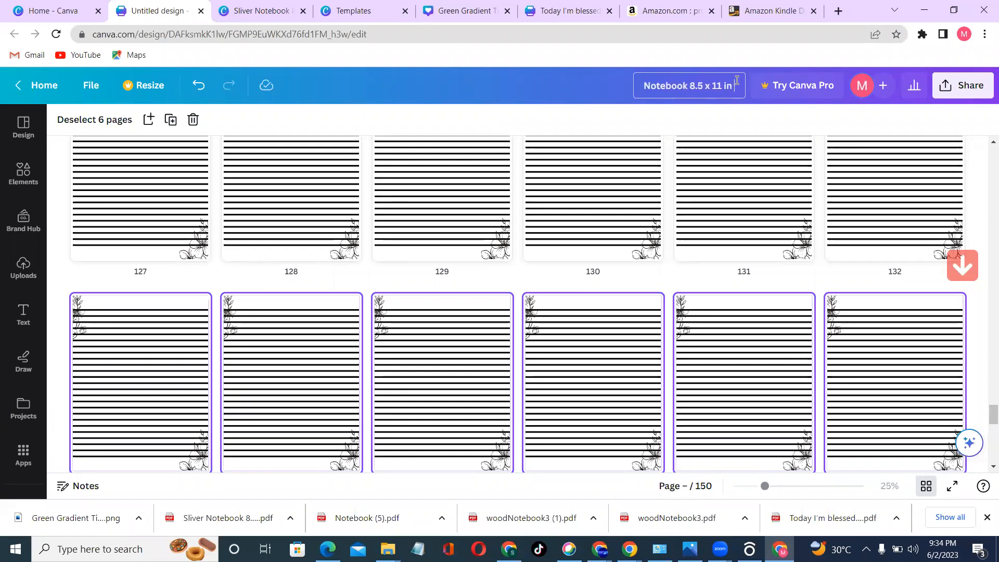
text( 150)
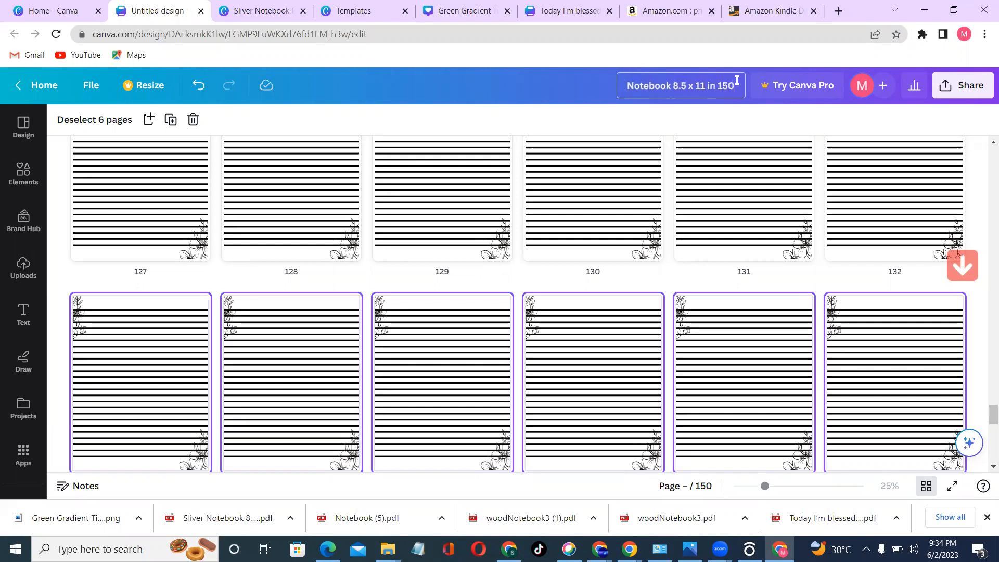
text(P)
key(BackSpace)
text(p)
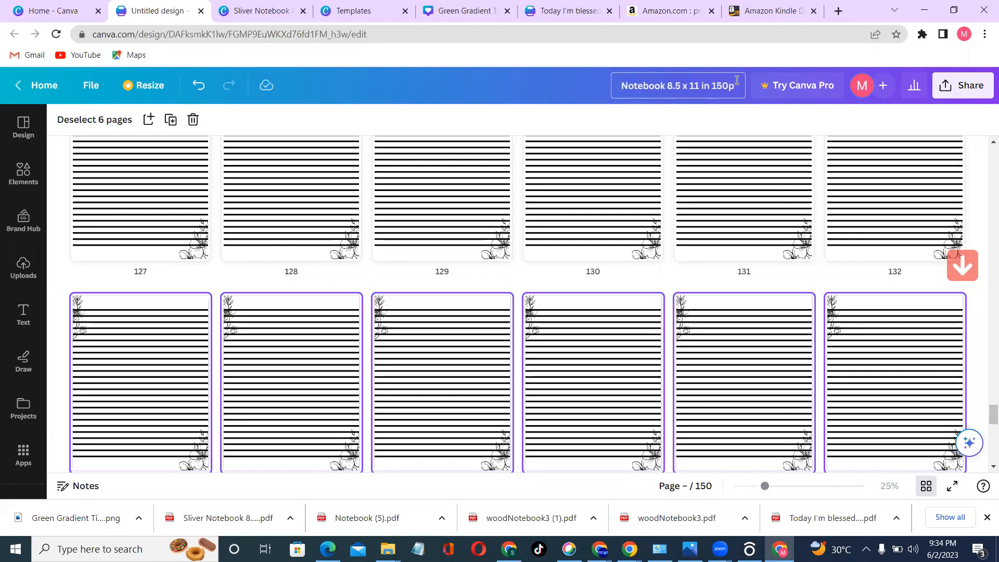
text(ages)
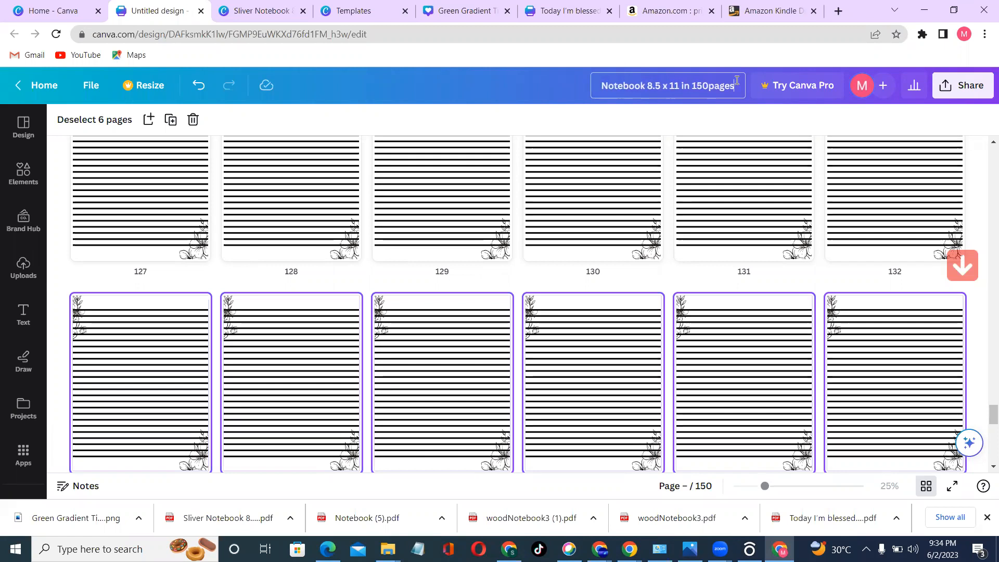
Download all 150 pages of the notebook as a PDF Print file with the RGB color profile
click(963, 85)
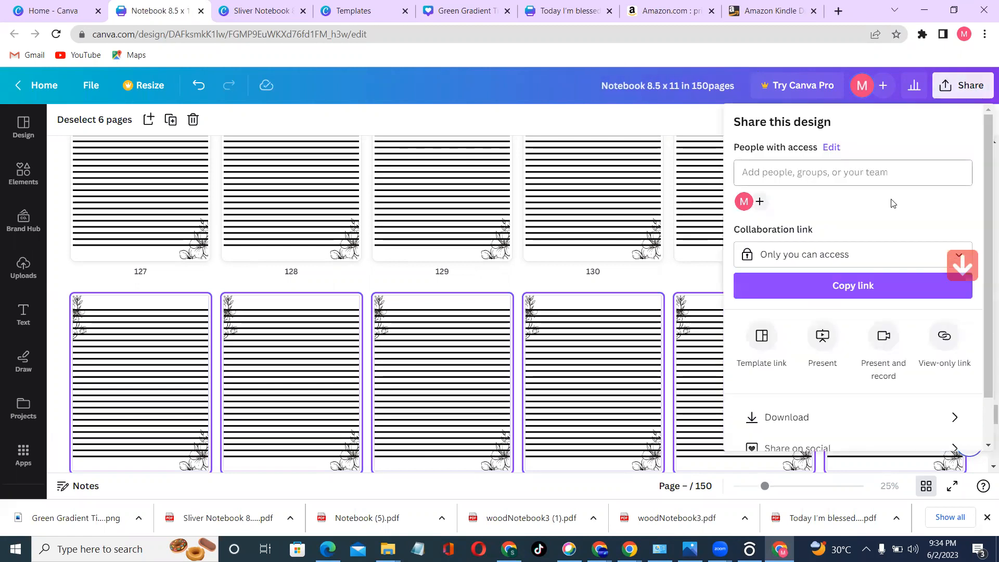
click(816, 417)
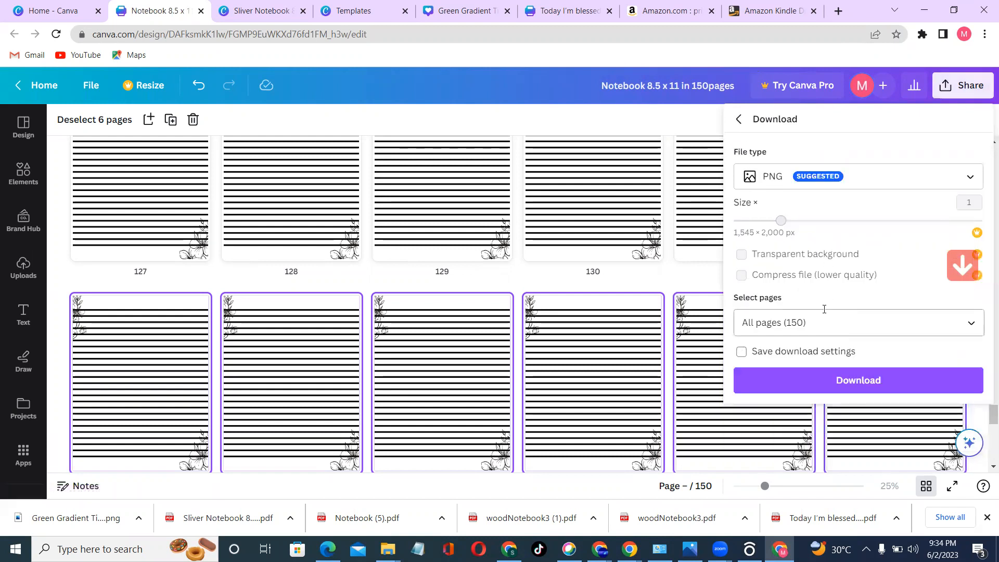
click(831, 177)
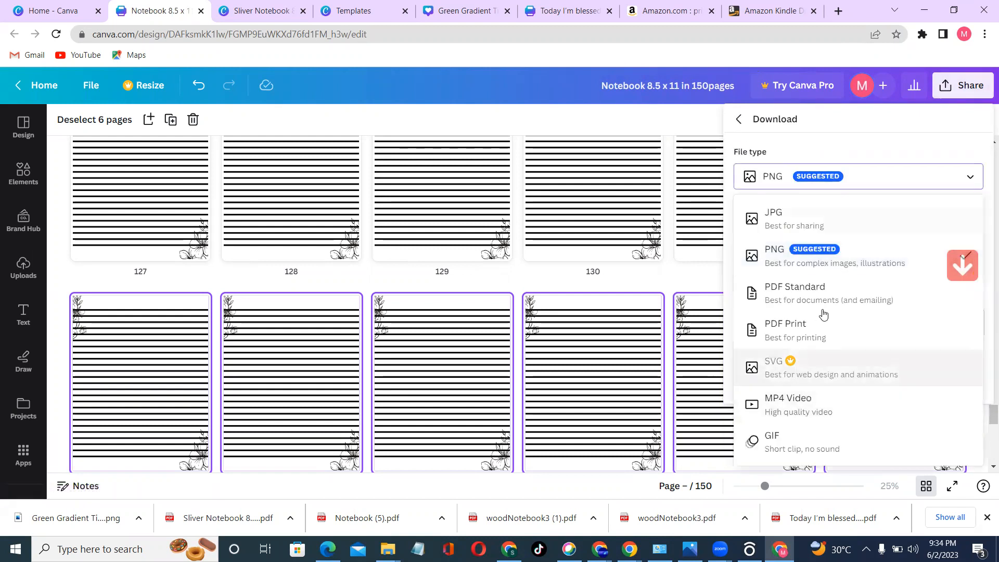
click(822, 334)
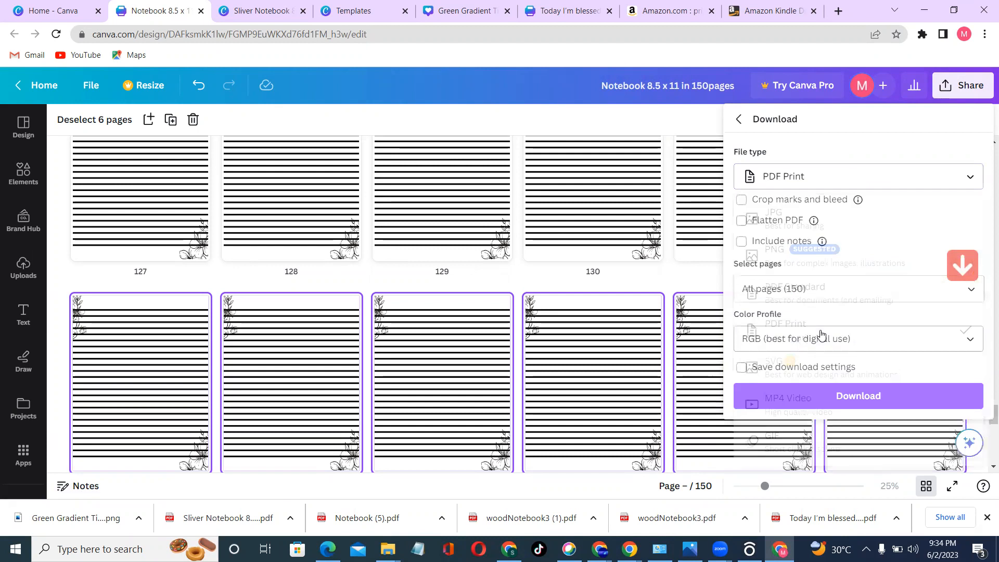
click(862, 398)
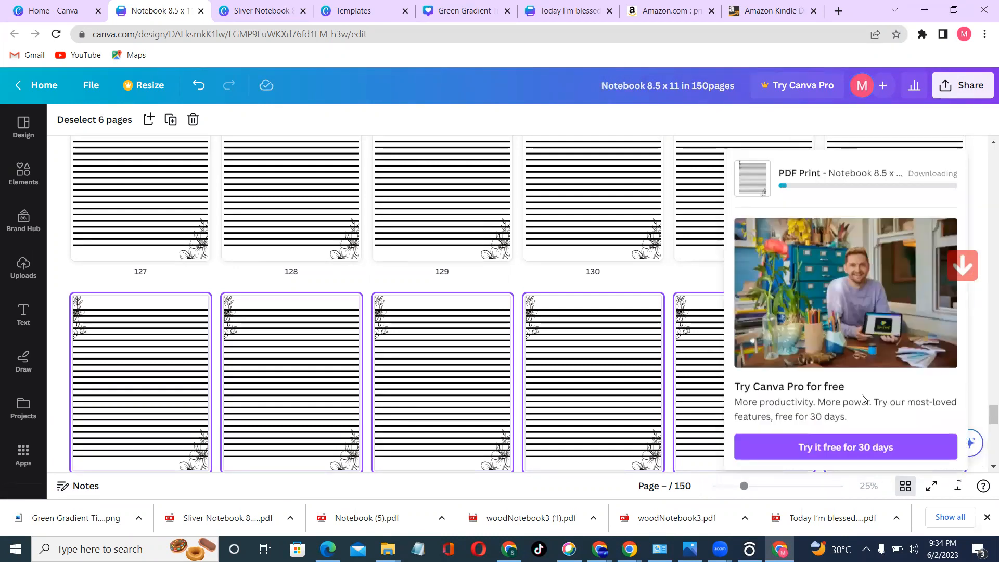